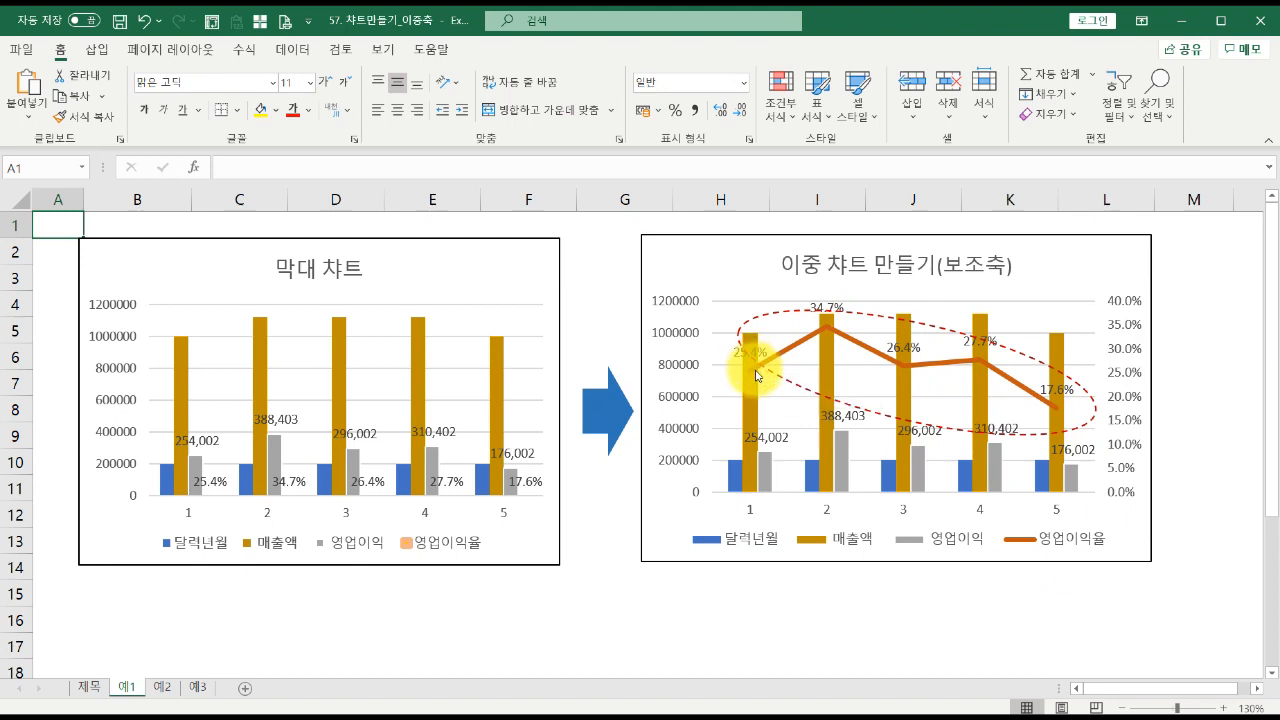
- Go to sheet 예2 and select the data table B3:G6 including its headers
left_click(164, 688)
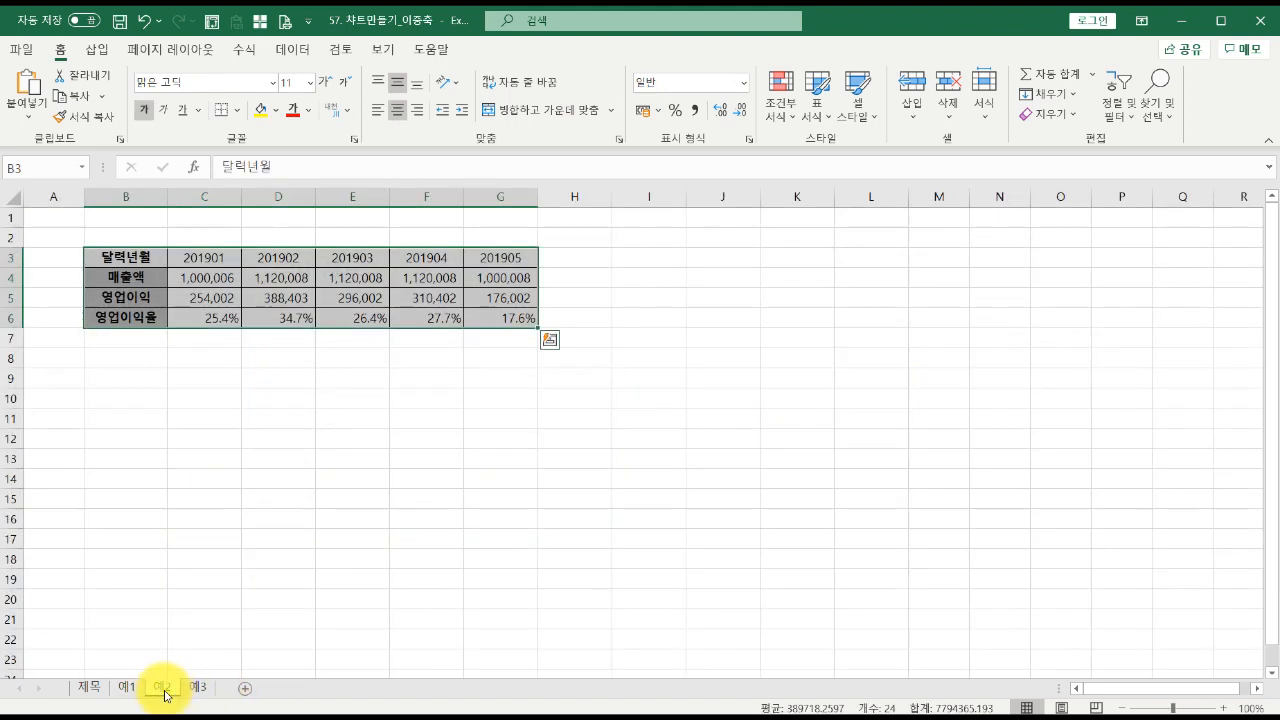
left_click(110, 401)
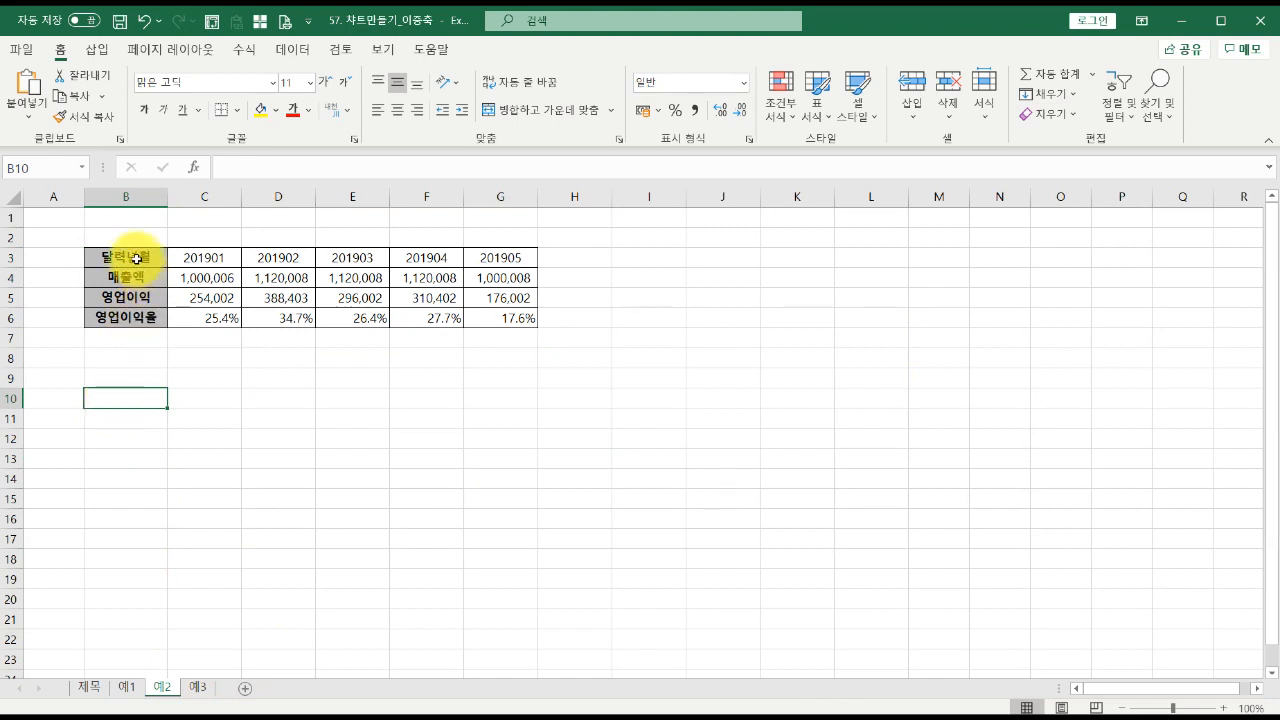
left_click_drag(130, 257, 509, 317)
left_click(509, 317)
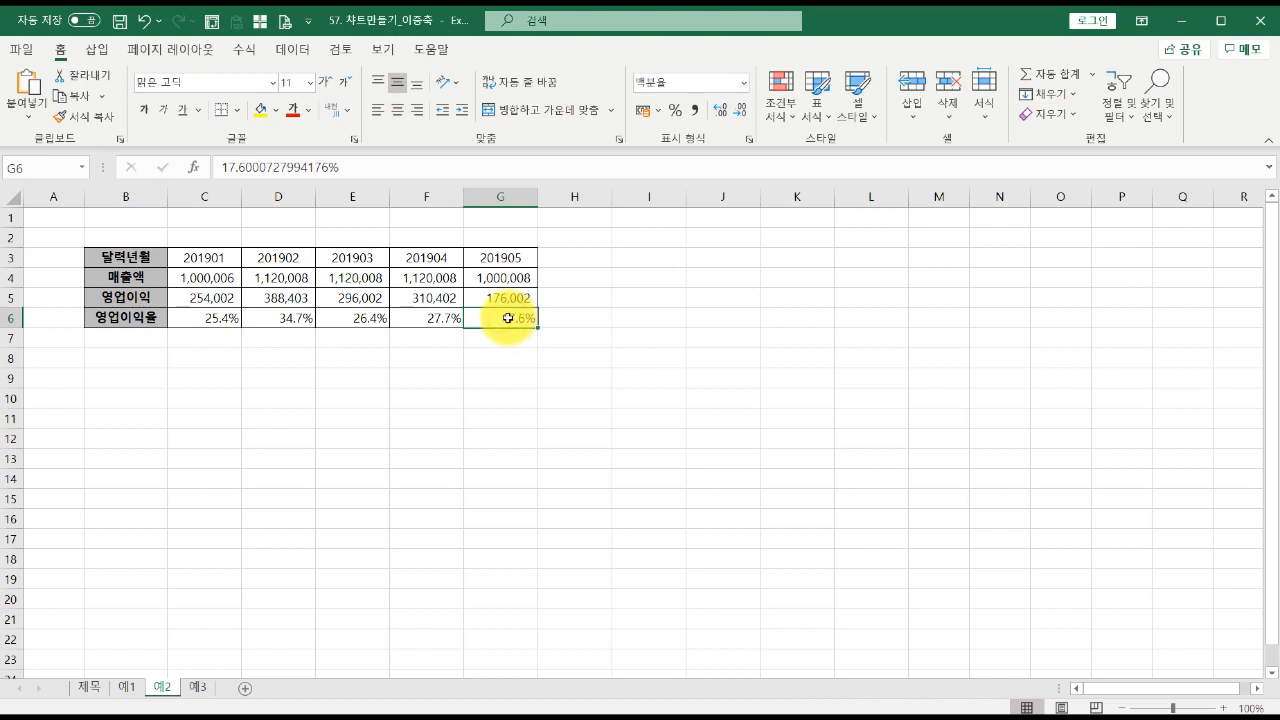
left_click_drag(119, 259, 497, 316)
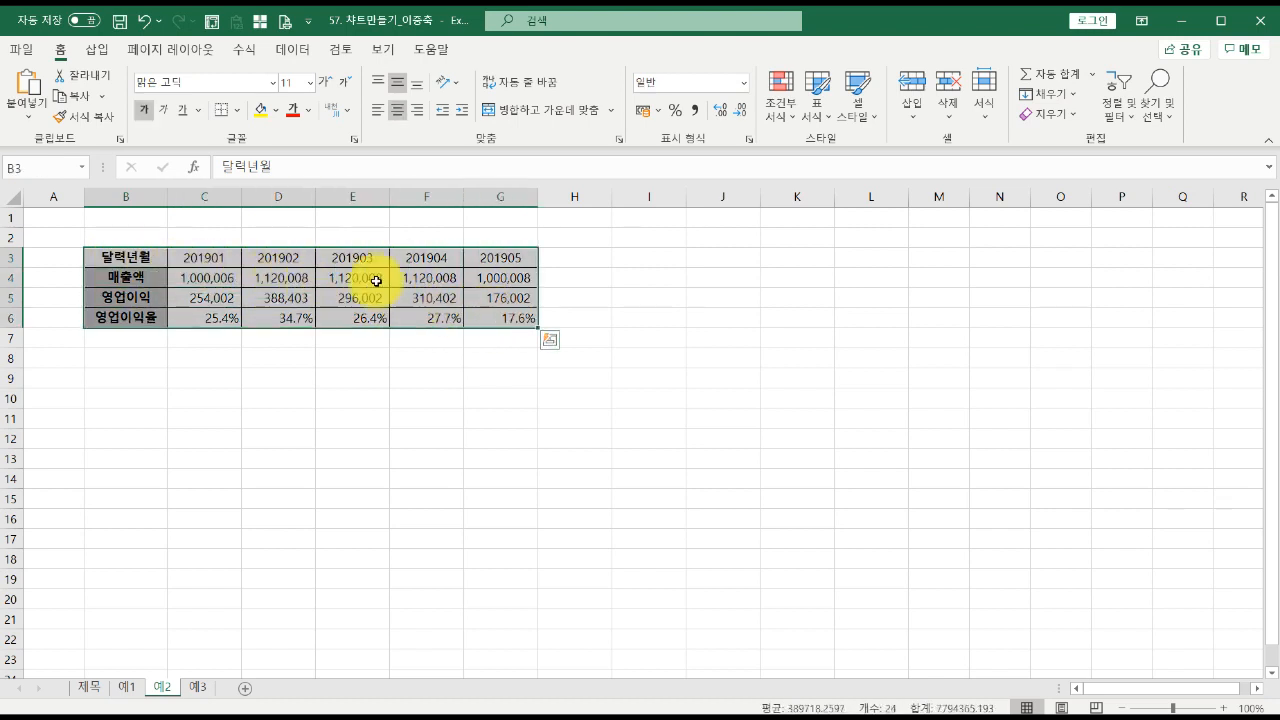
- Insert the first recommended chart, 묶은 세로 막대형 with a line for 영업이익율, from the selected table
left_click(97, 49)
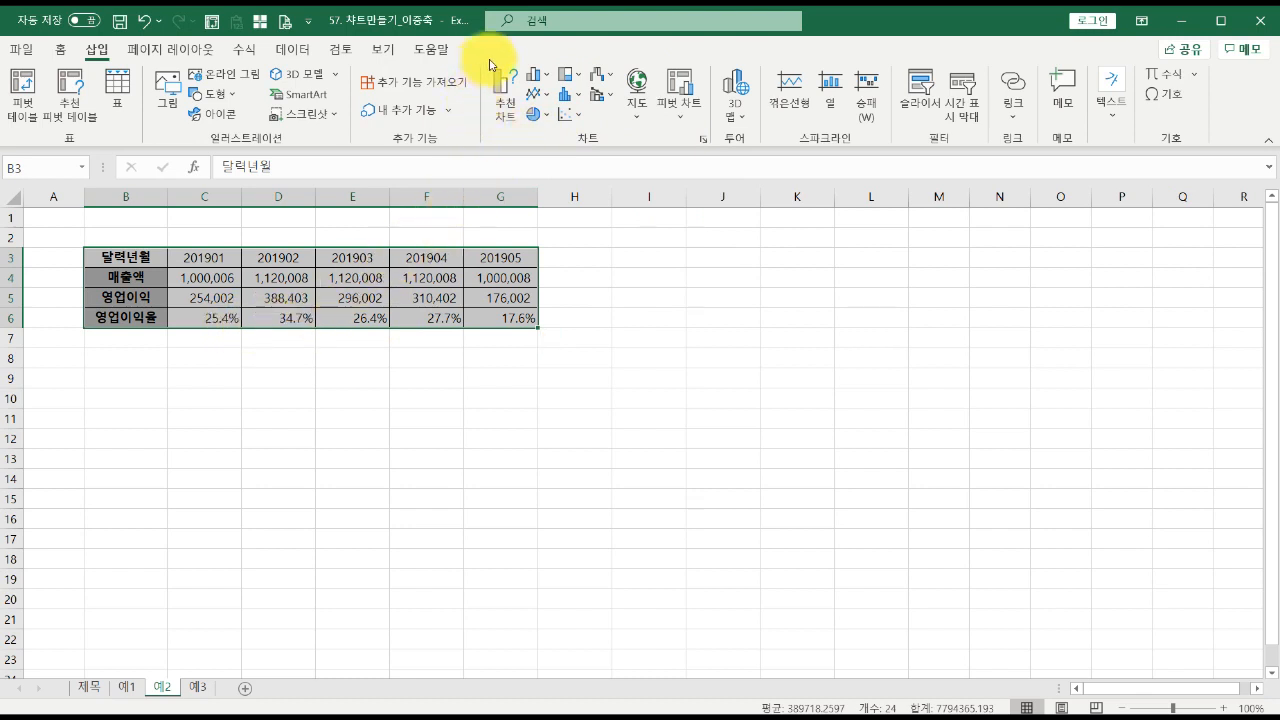
left_click(506, 127)
left_click_drag(508, 122, 698, 140)
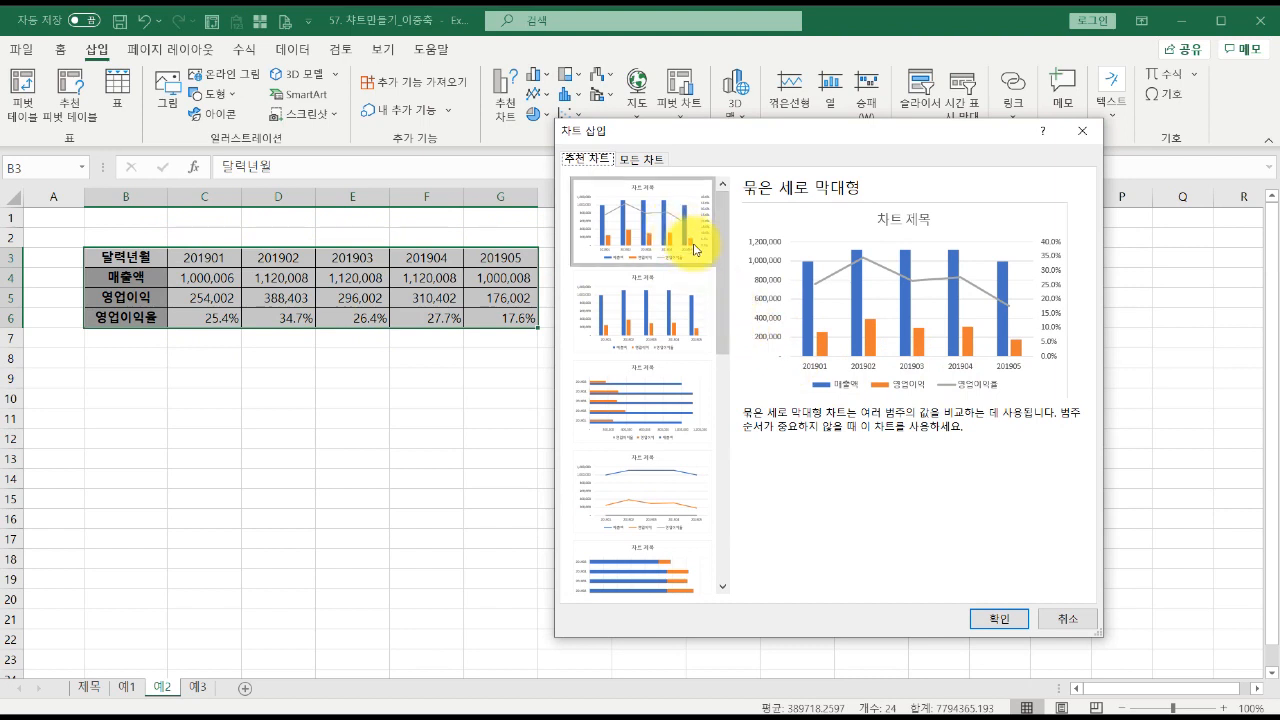
left_click_drag(720, 270, 716, 240)
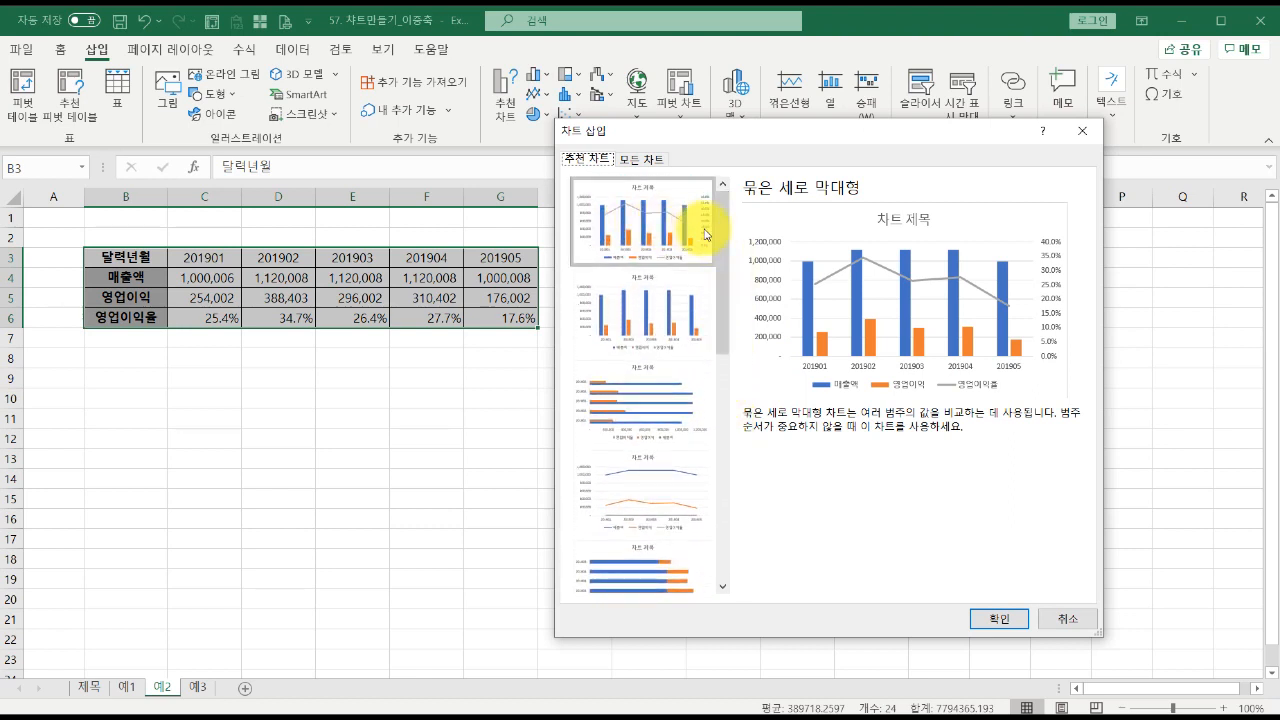
left_click(1011, 620)
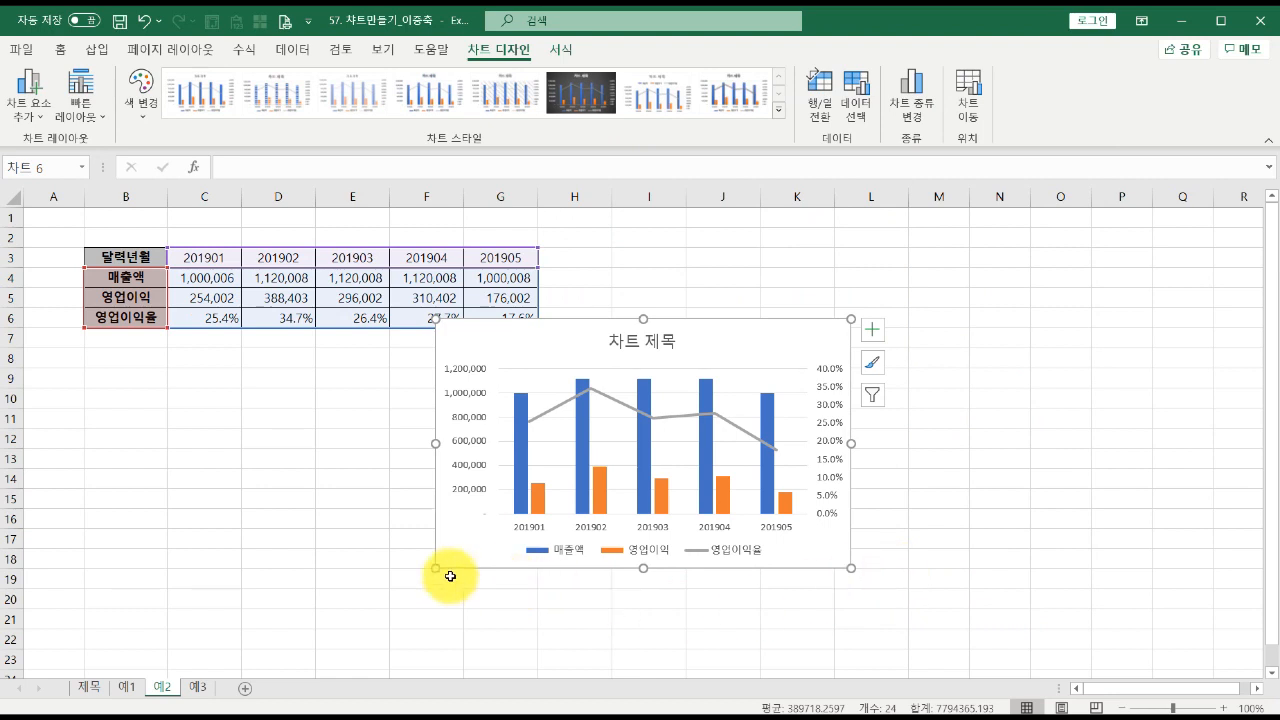
- Delete the inserted recommended chart from the sheet
left_click(363, 560)
left_click(523, 506)
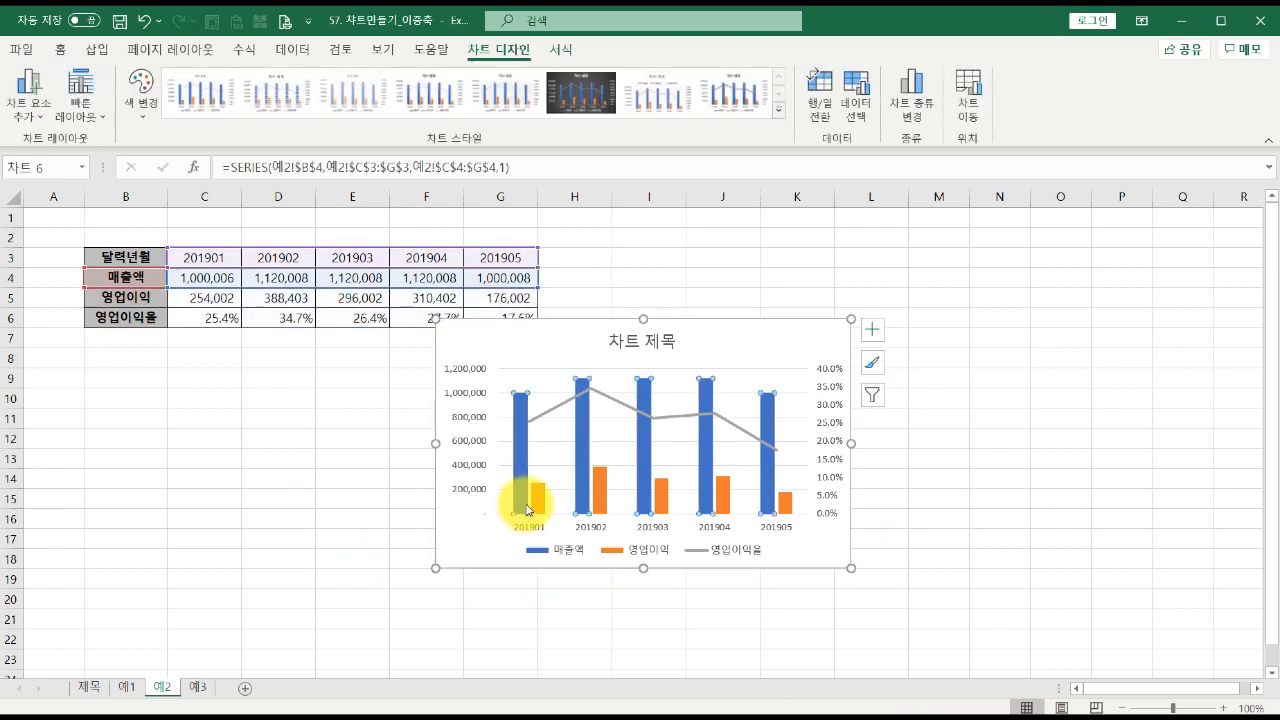
left_click(480, 537)
key("Delete")
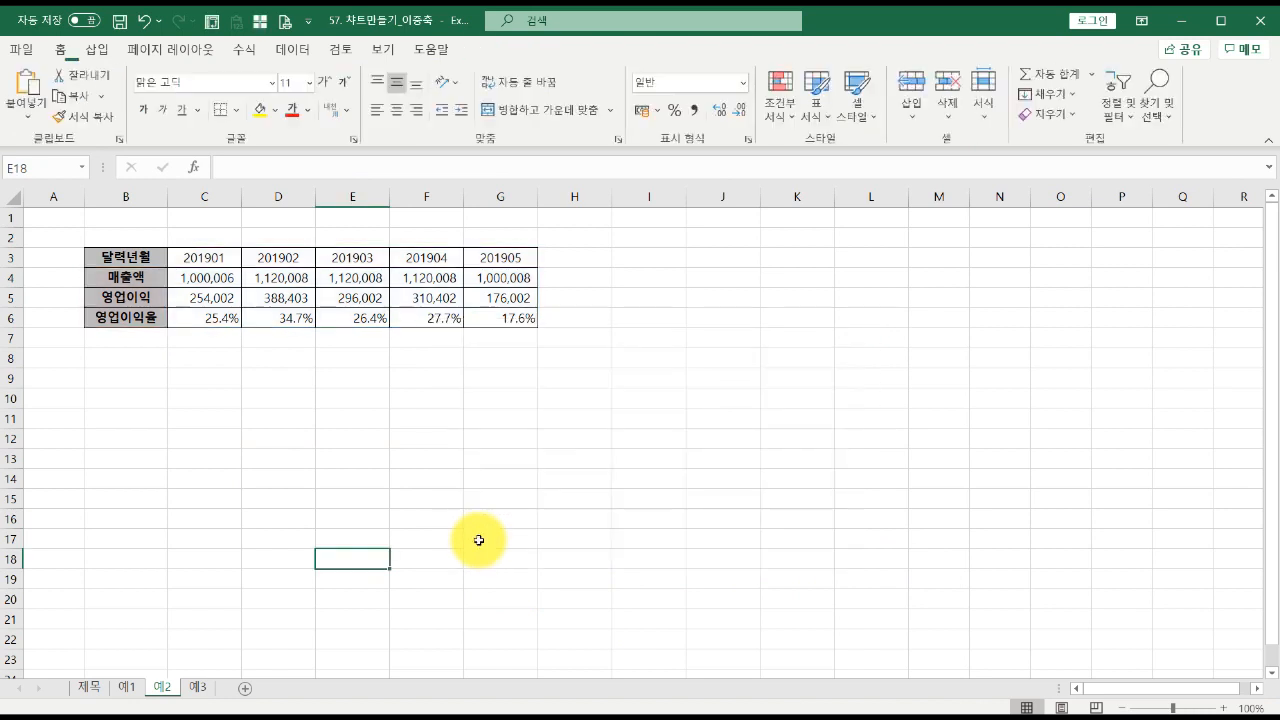
- Select the data table B3:G6 again and open the complete list of chart types for inserting a chart
left_click_drag(125, 257, 500, 314)
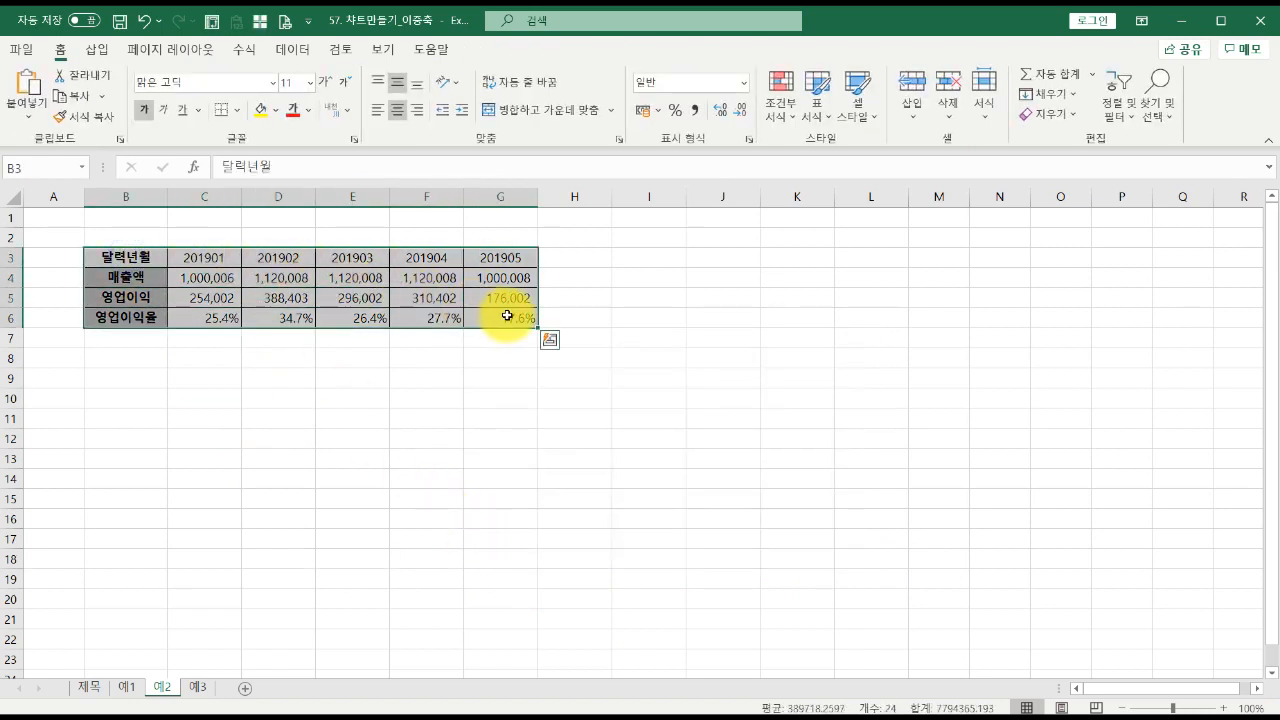
left_click(97, 52)
left_click(500, 100)
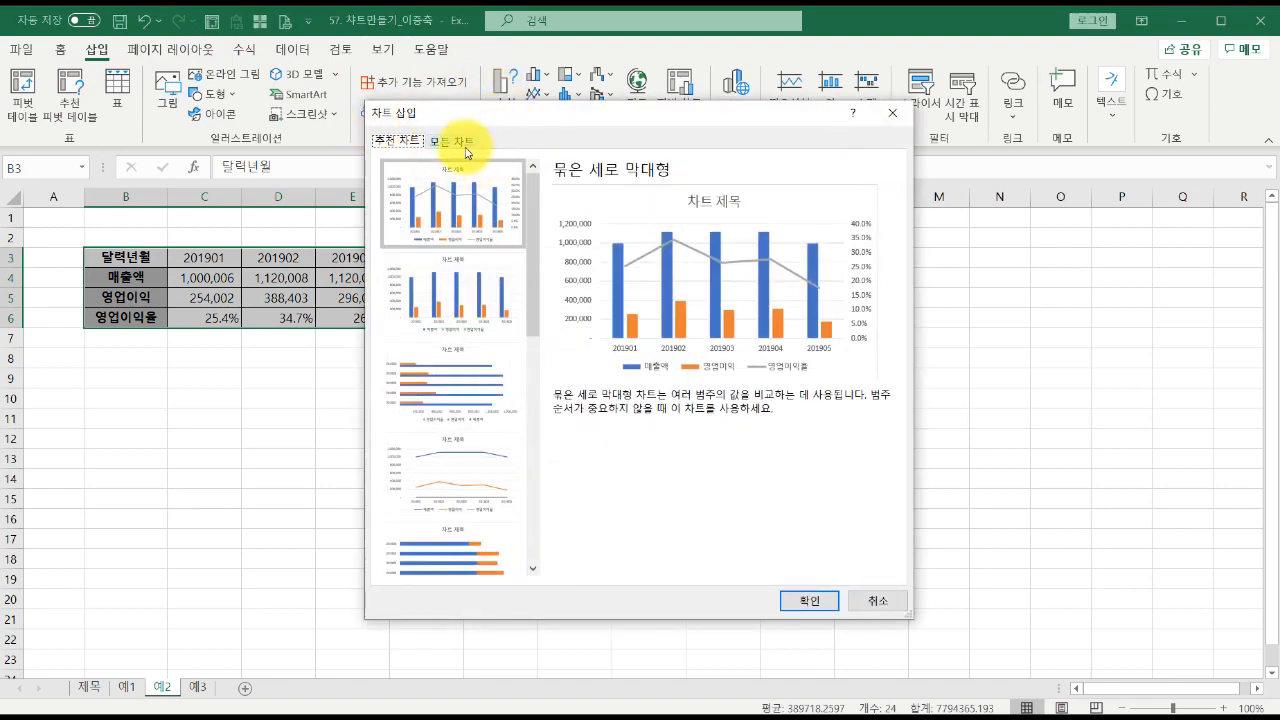
left_click(463, 143)
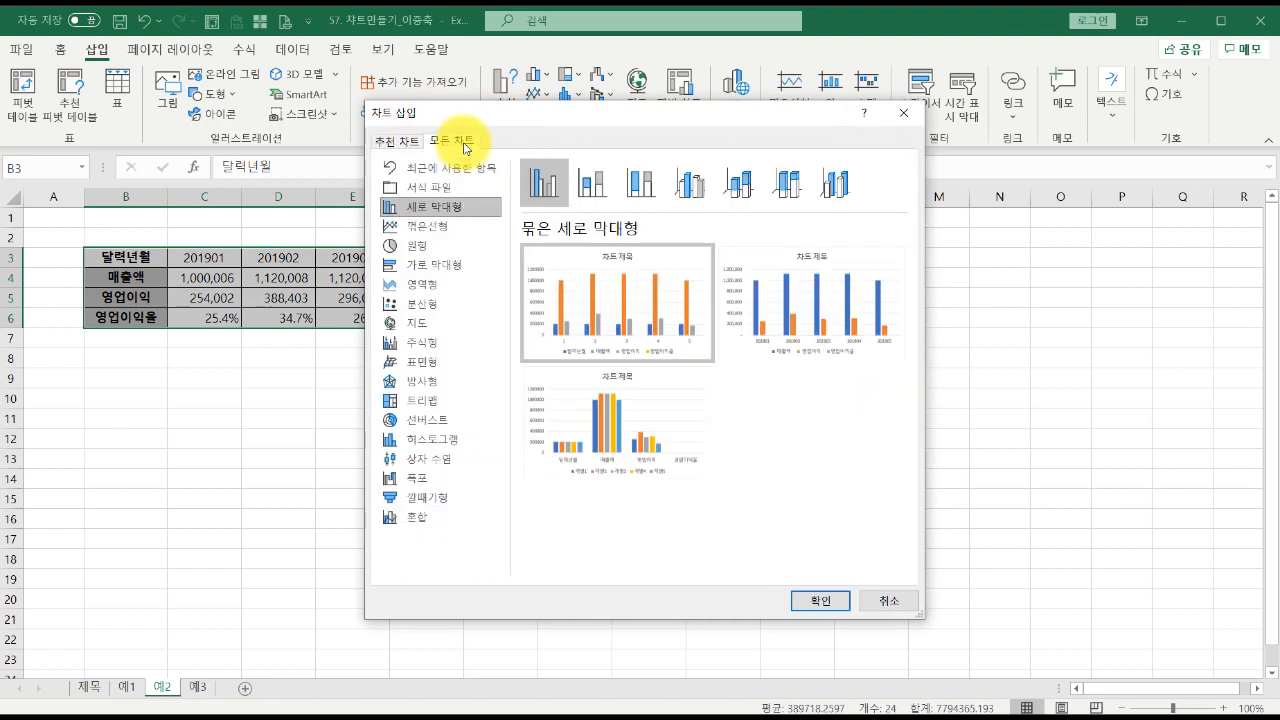
- Look through the chart type previews from 꺾은선형 and 원형 through 분산형 and 지도 to 표면형
left_click(447, 233)
left_click(446, 245)
left_click(444, 264)
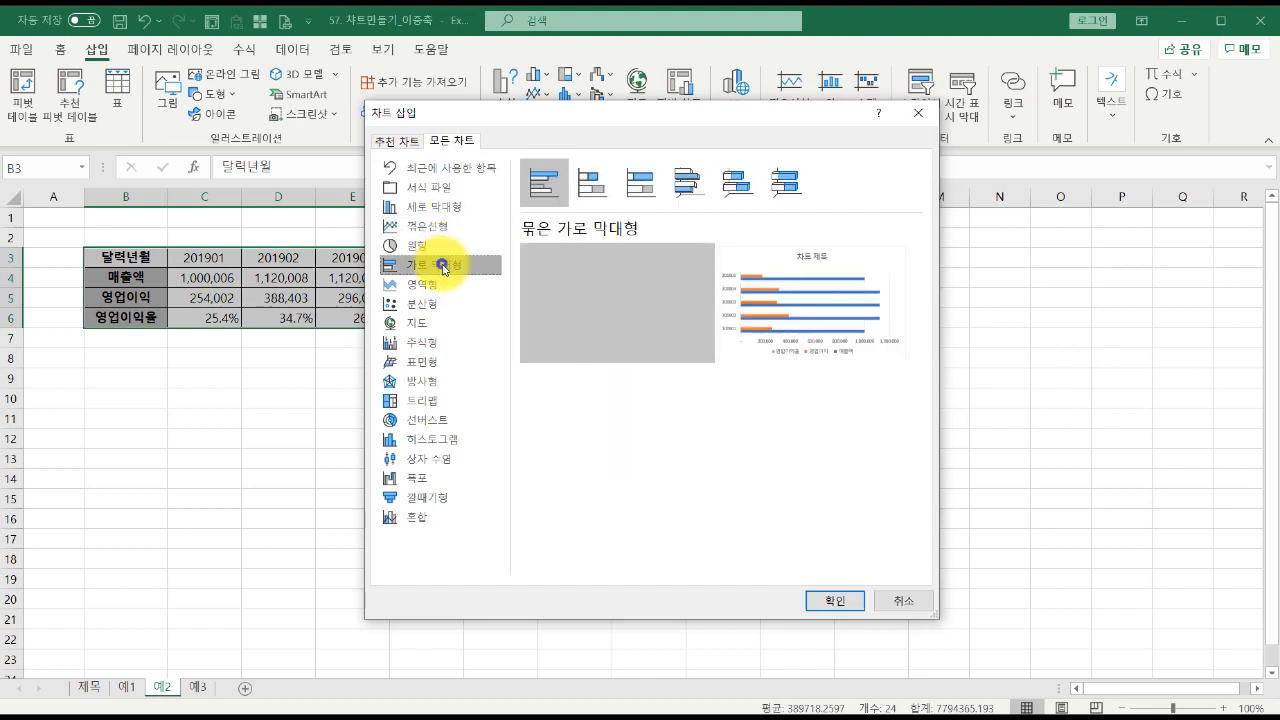
left_click(437, 287)
left_click(435, 303)
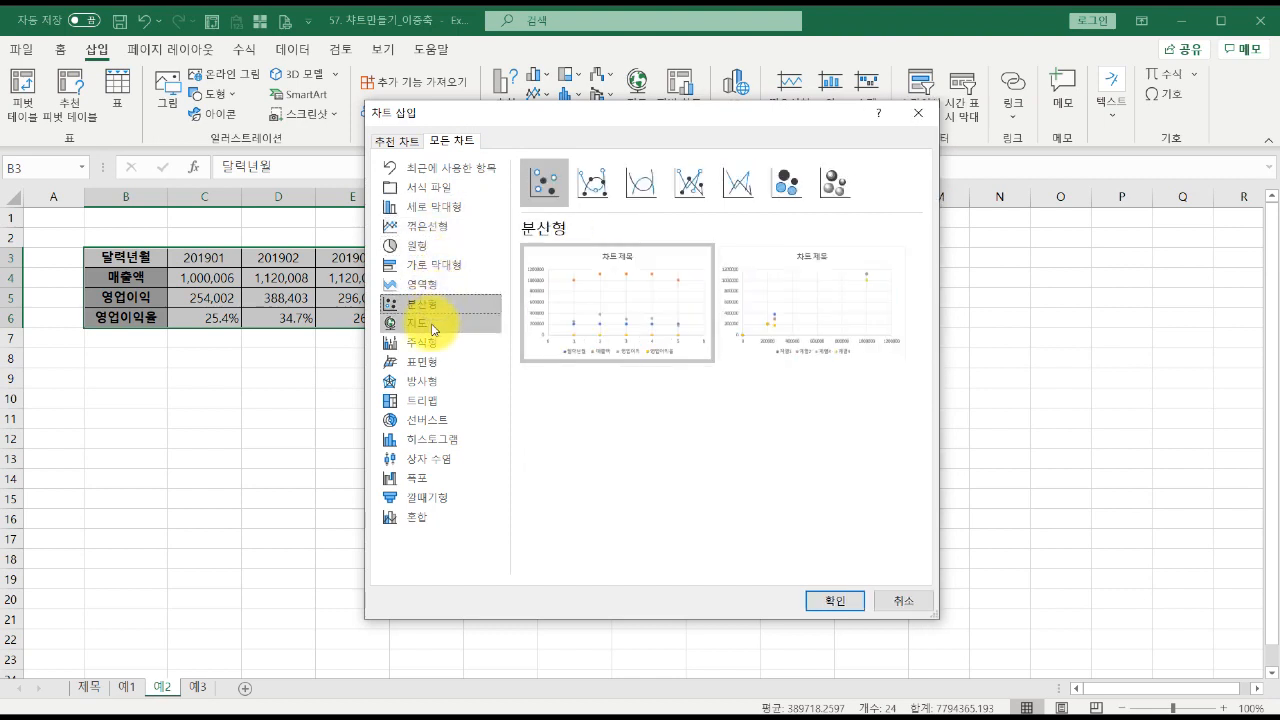
left_click(434, 323)
left_click(433, 344)
left_click(430, 362)
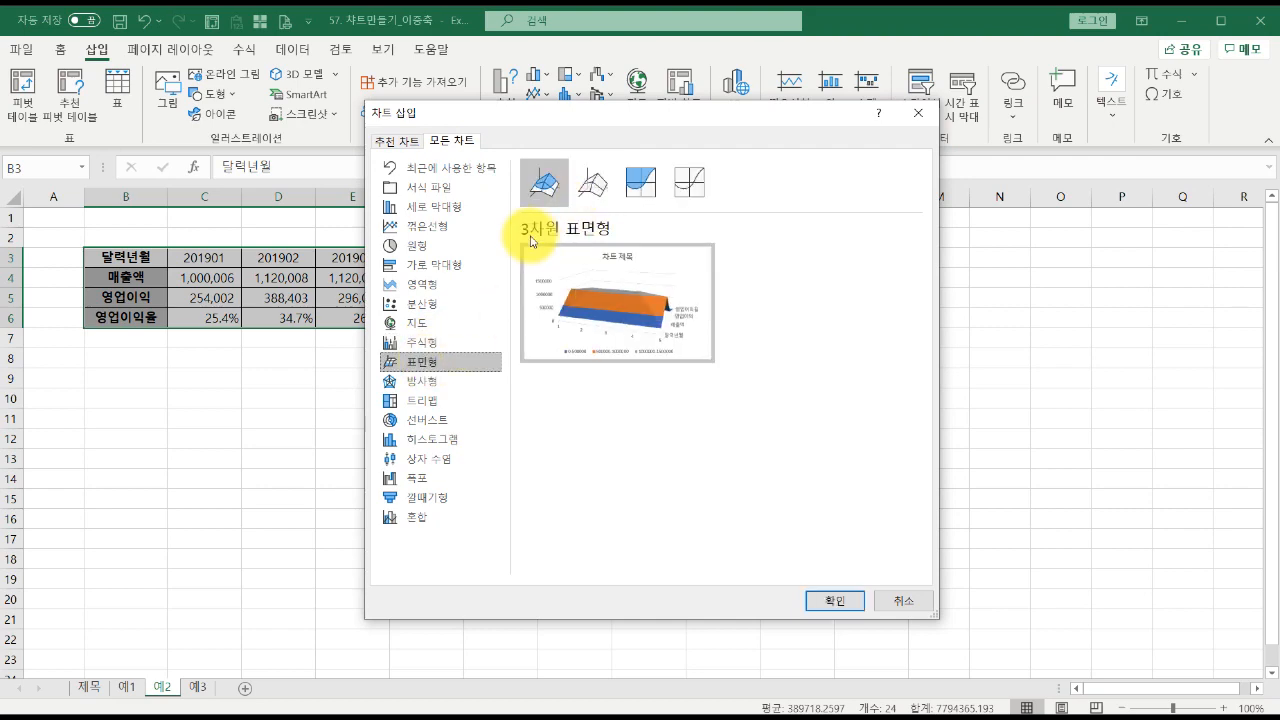
- Choose the 혼합 (combo) chart type and review the chart type settings of its data series
left_click_drag(583, 120, 821, 134)
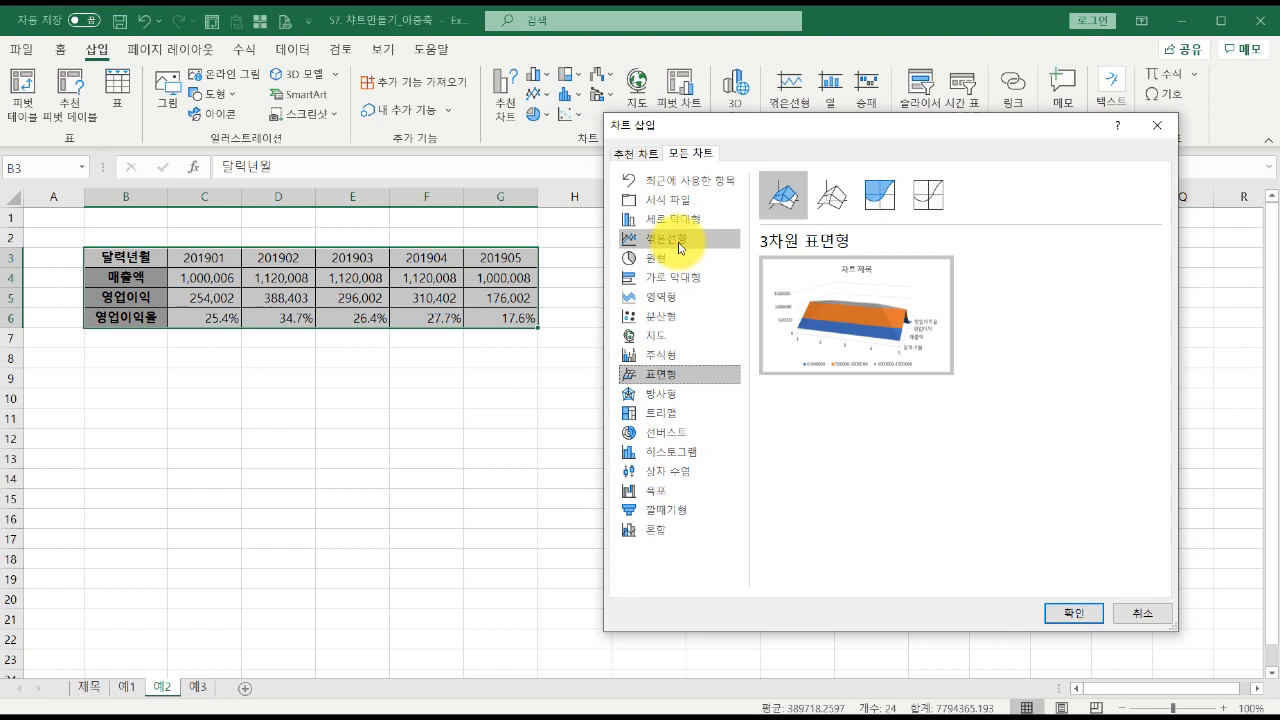
left_click(663, 531)
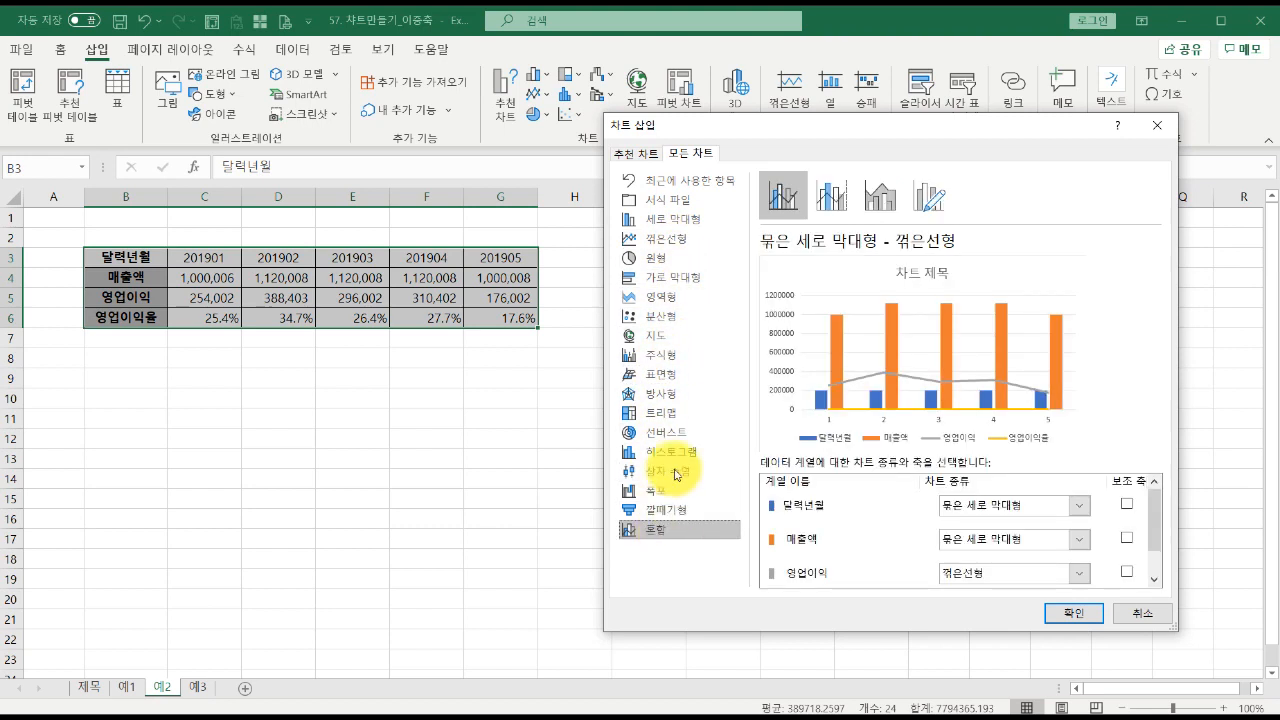
left_click_drag(799, 126, 767, 124)
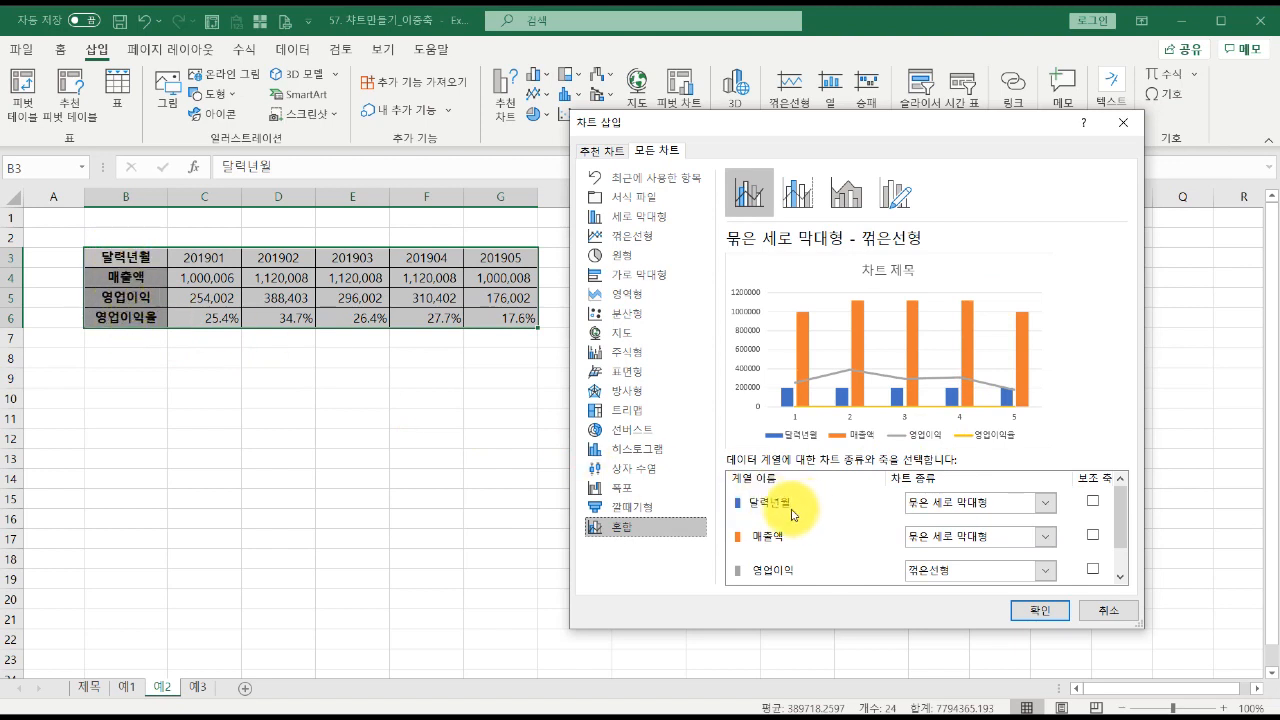
left_click(1120, 534)
left_click_drag(1122, 566, 1120, 510)
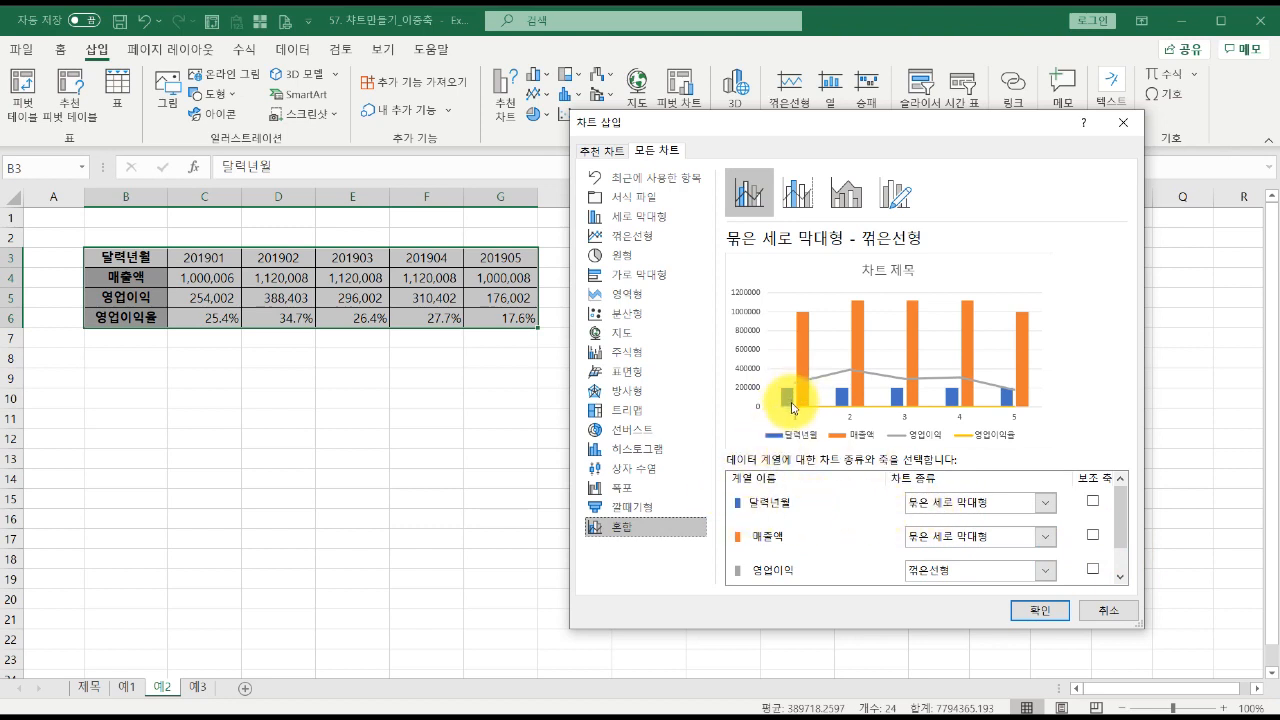
- Try 꺾은선형 and 표식이 있는 꺾은선형 for the 달력년월 series and return it to 묶은 세로 막대형
left_click(1045, 503)
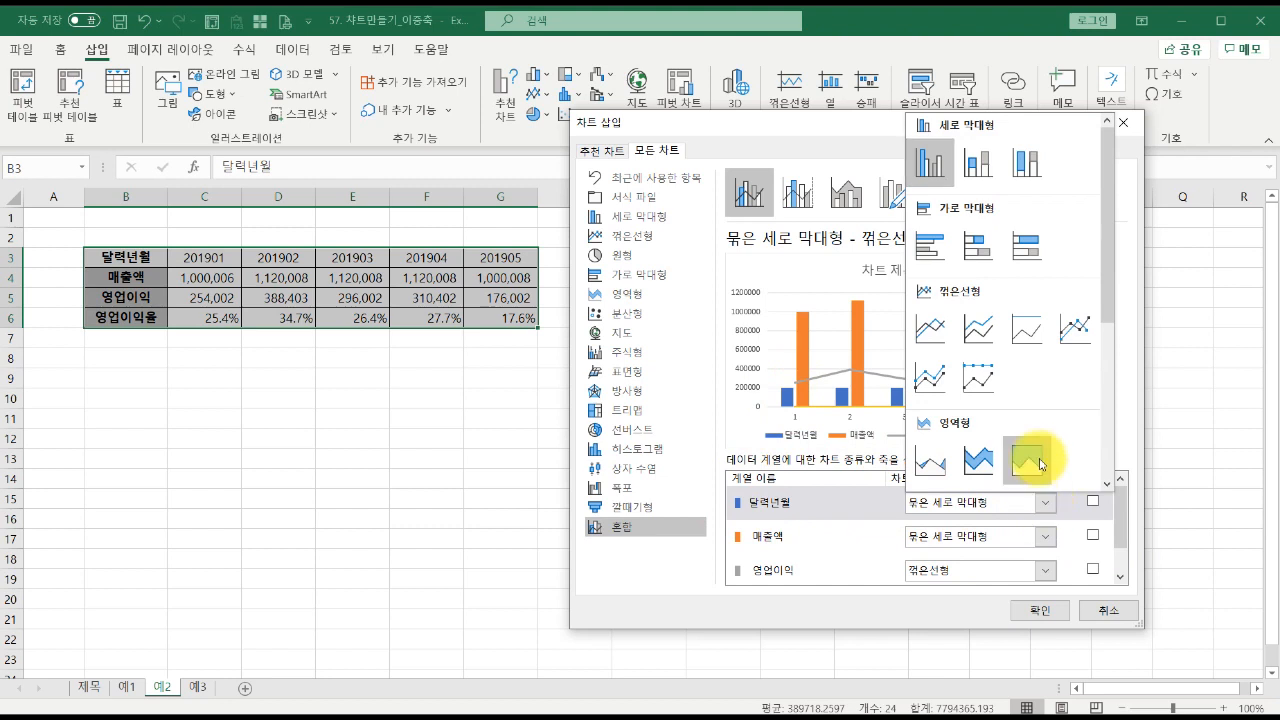
left_click(929, 328)
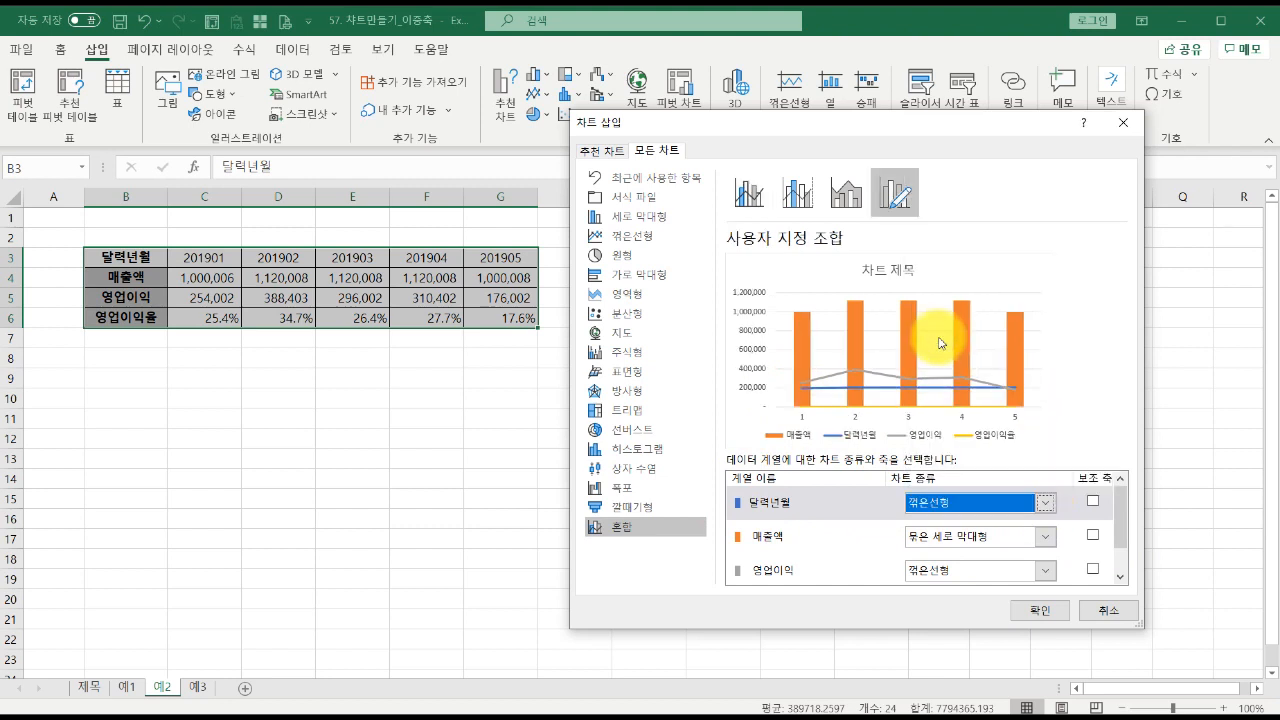
left_click(1043, 503)
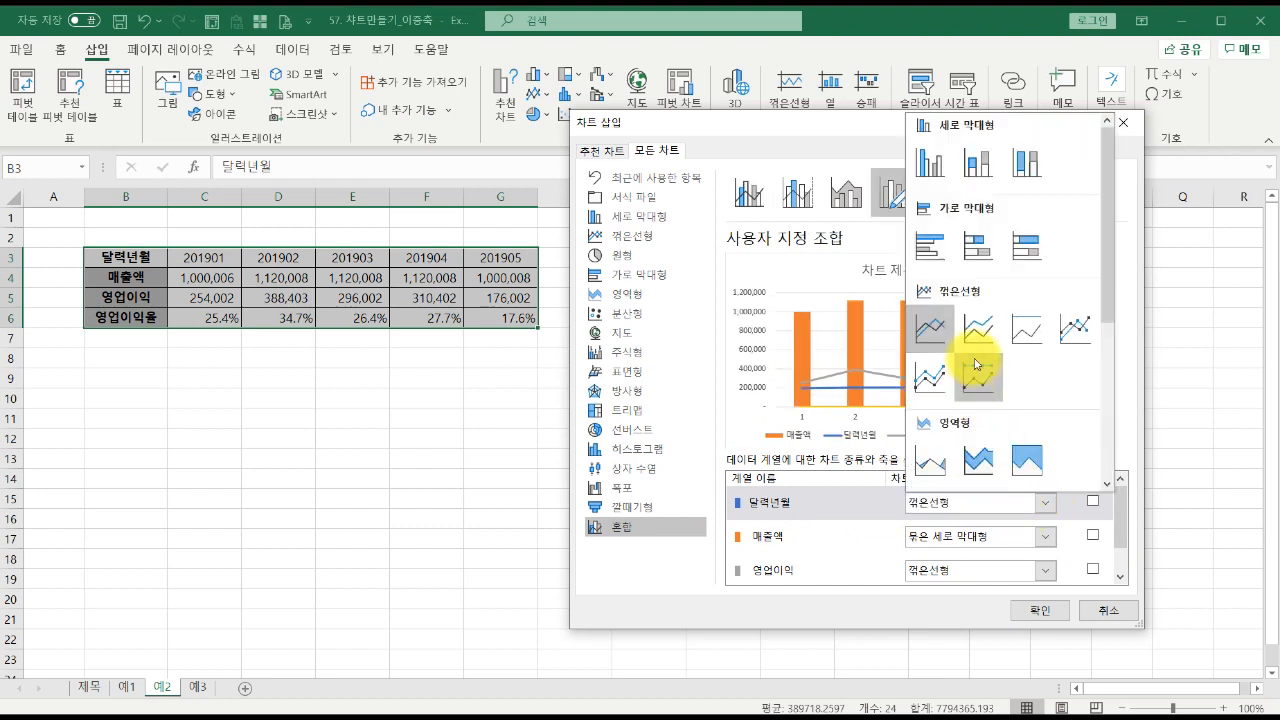
left_click(1075, 328)
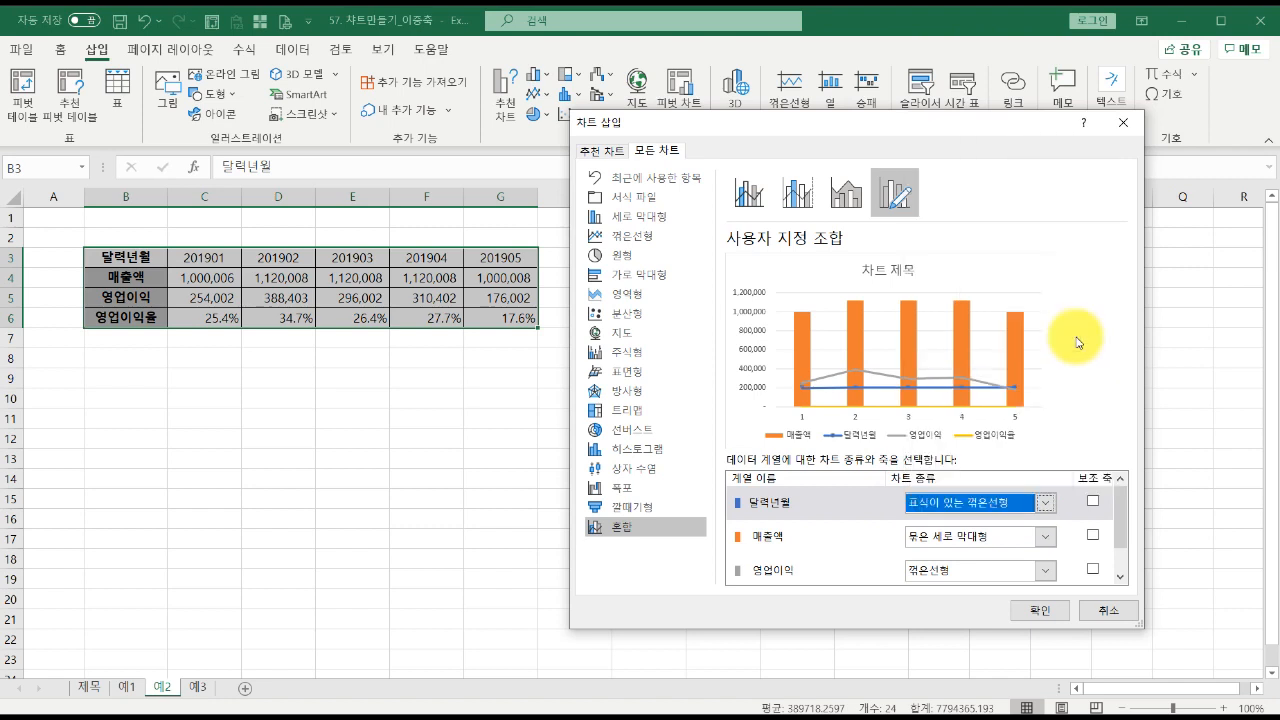
left_click(1043, 505)
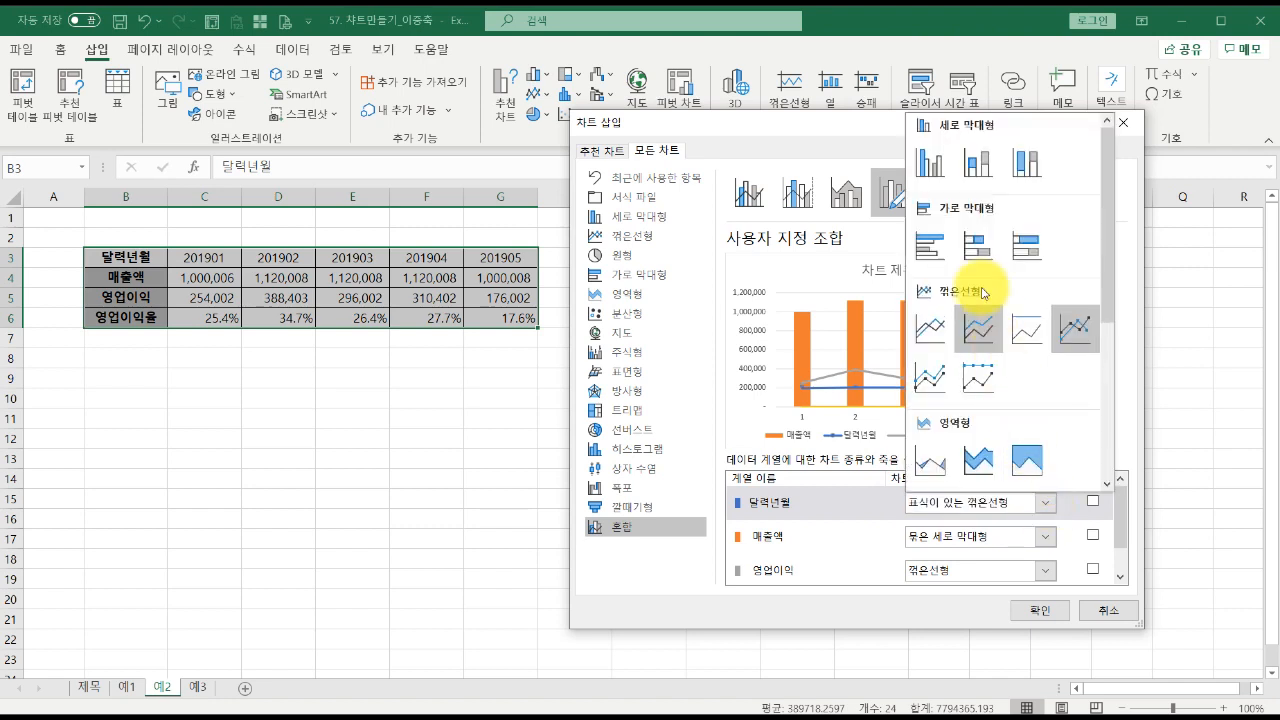
left_click(931, 163)
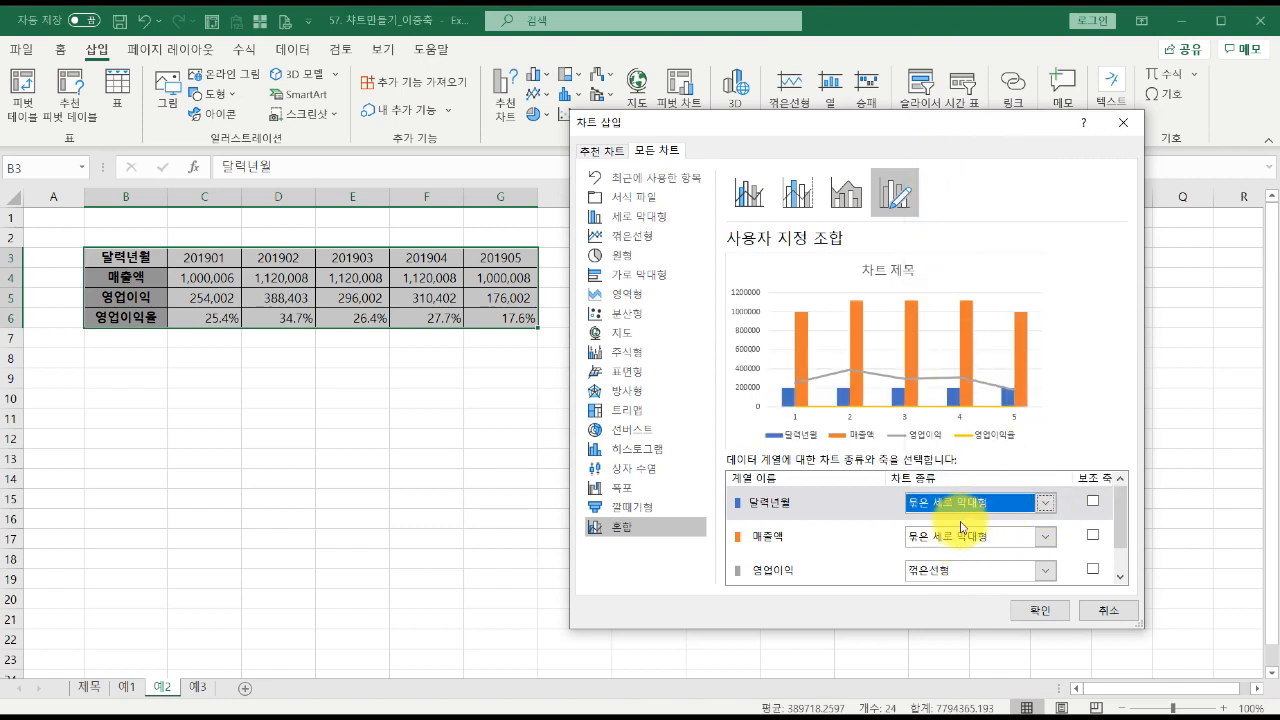
- Set the chart type of the 영업이익율 series to 꺾은선형
left_click_drag(1118, 527, 1118, 541)
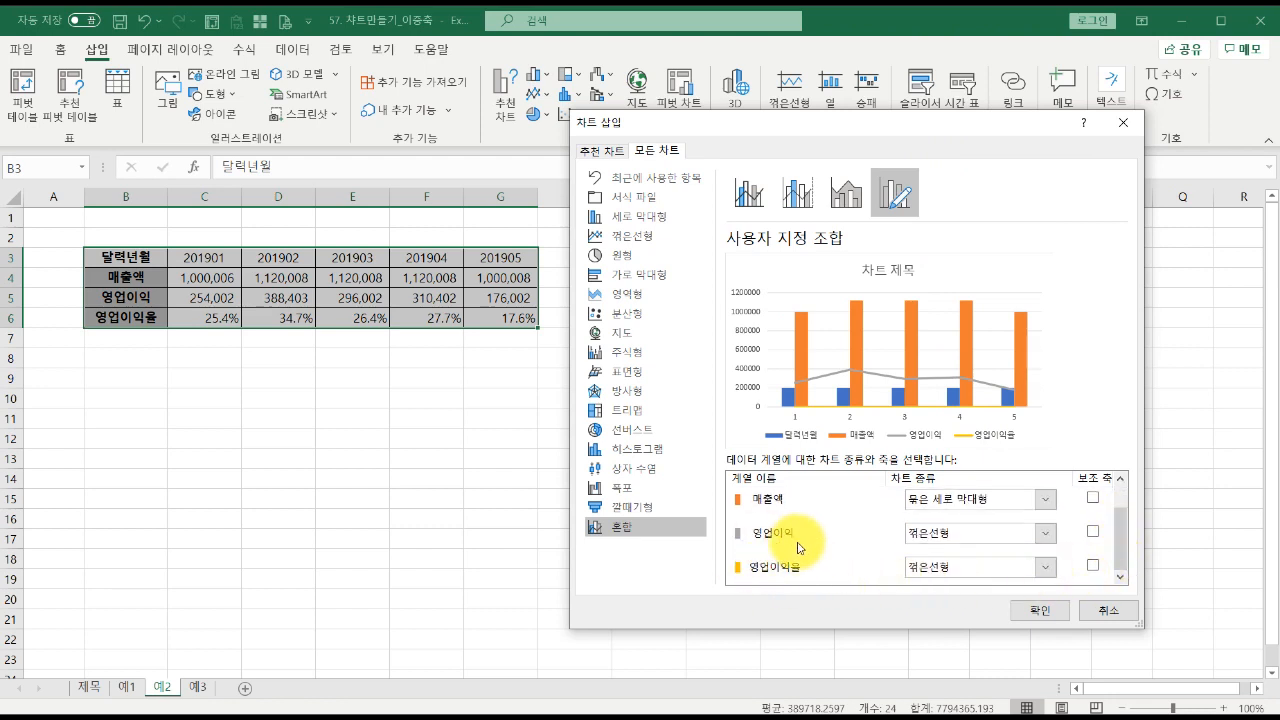
left_click(957, 575)
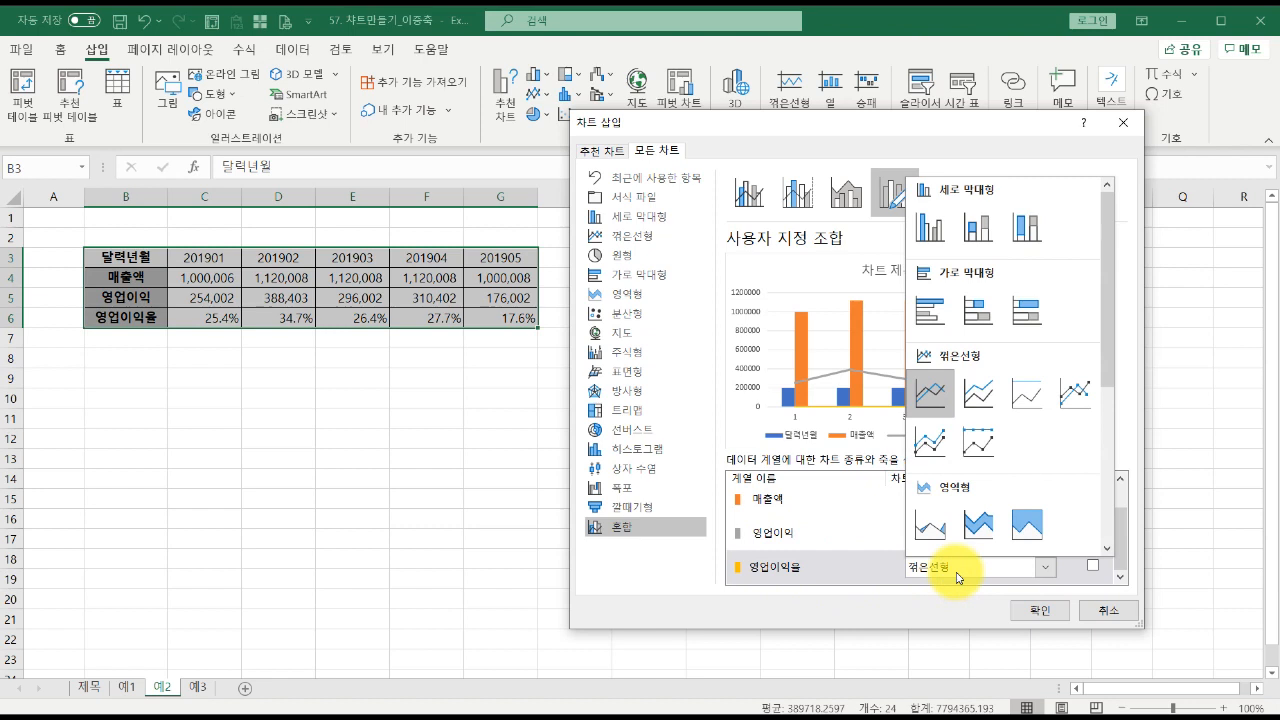
left_click(857, 571)
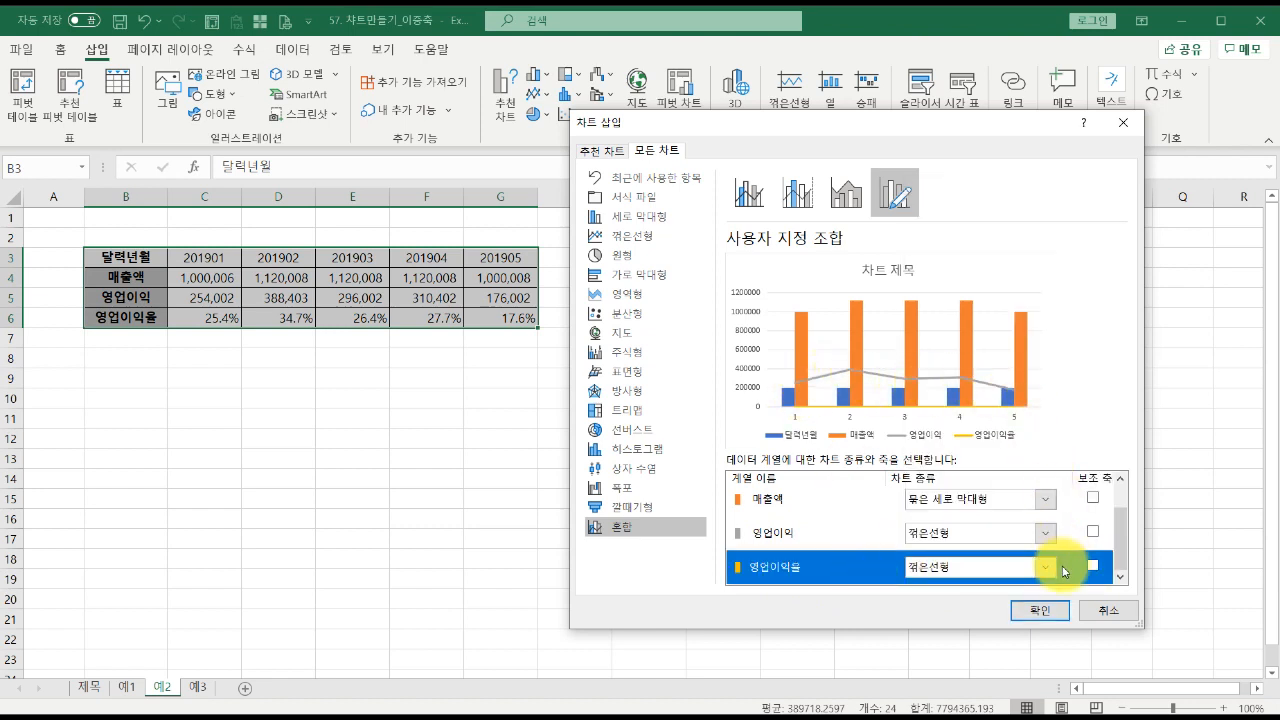
left_click(1047, 567)
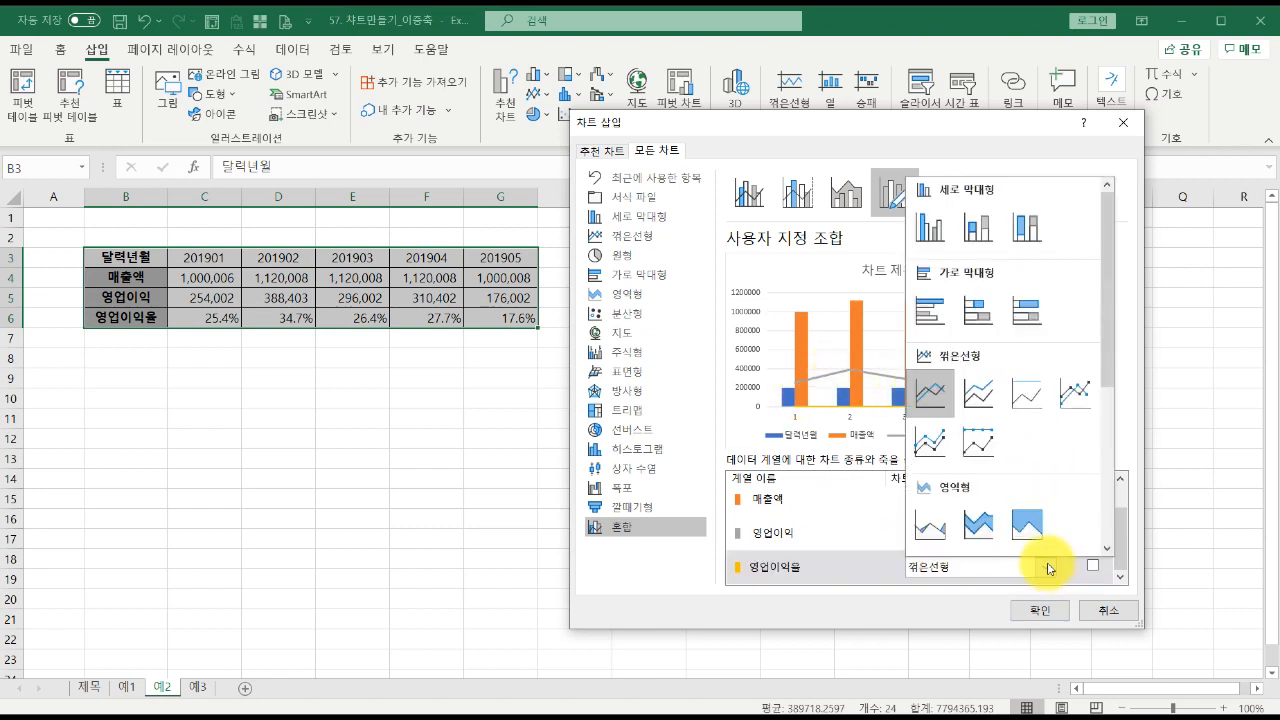
left_click(927, 393)
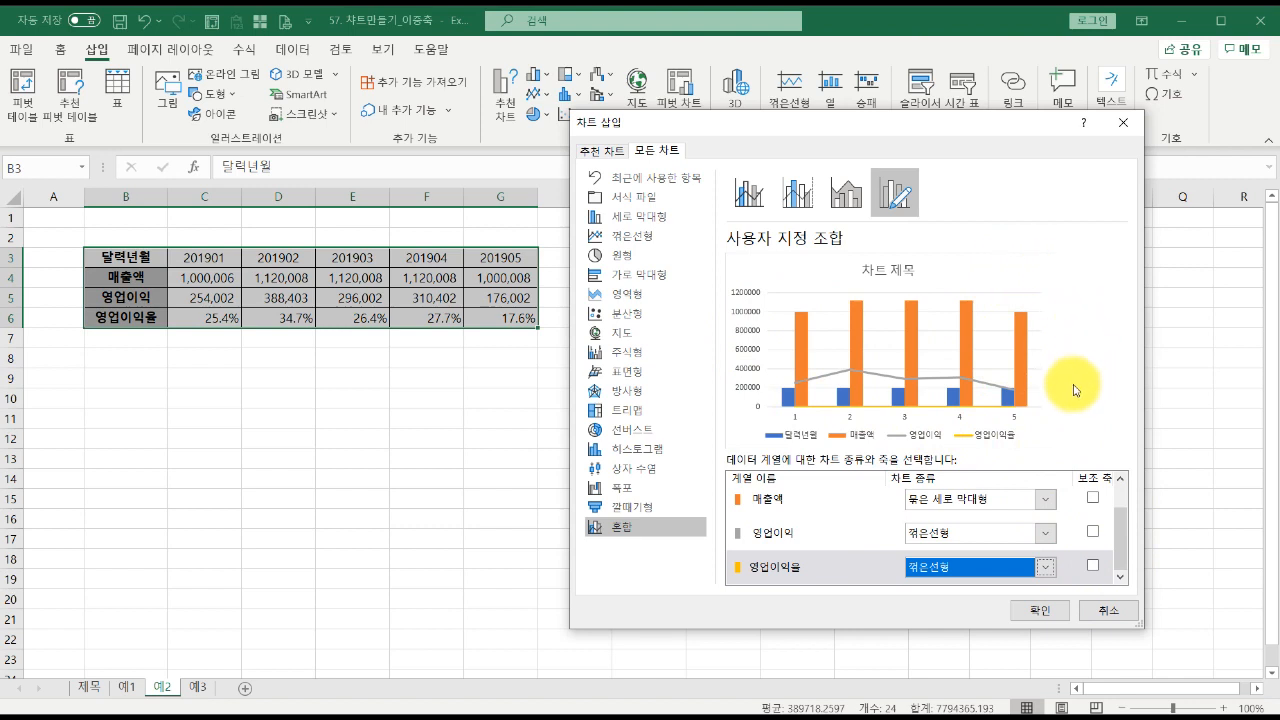
- Try the secondary axis for the 영업이익율 series and for the 영업이익 series, switching each off again
left_click(1094, 570)
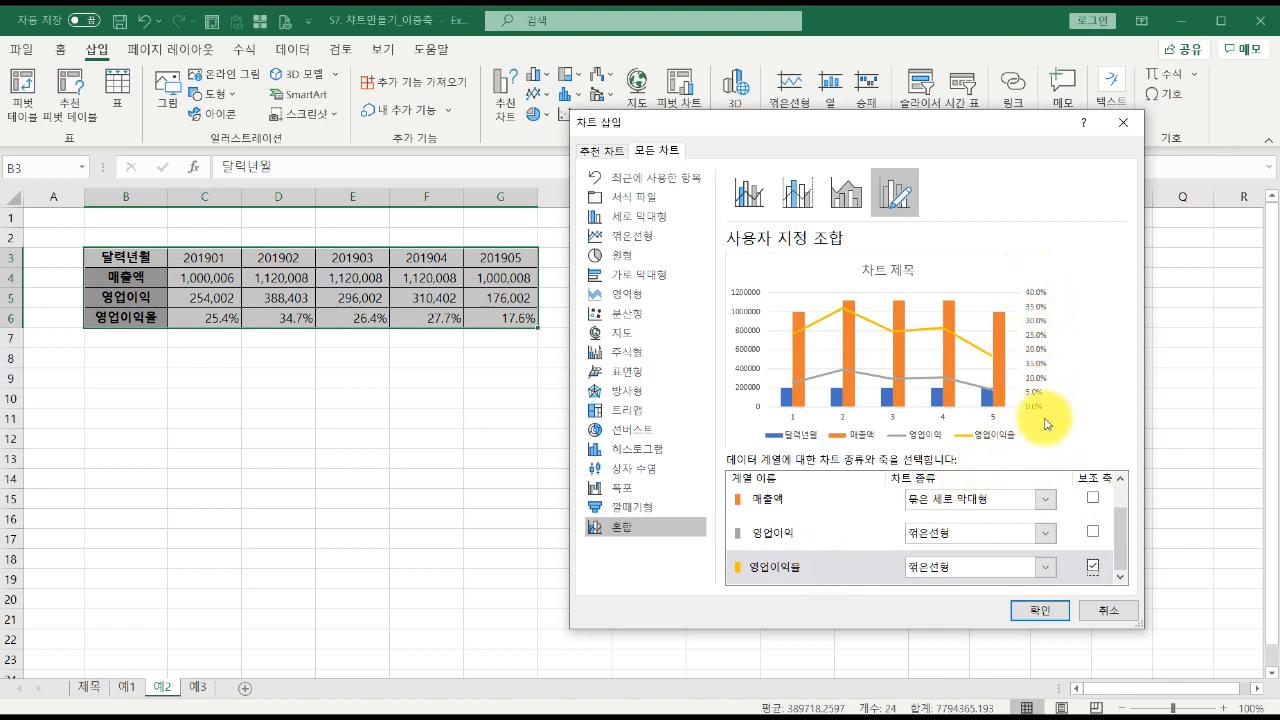
left_click(1093, 566)
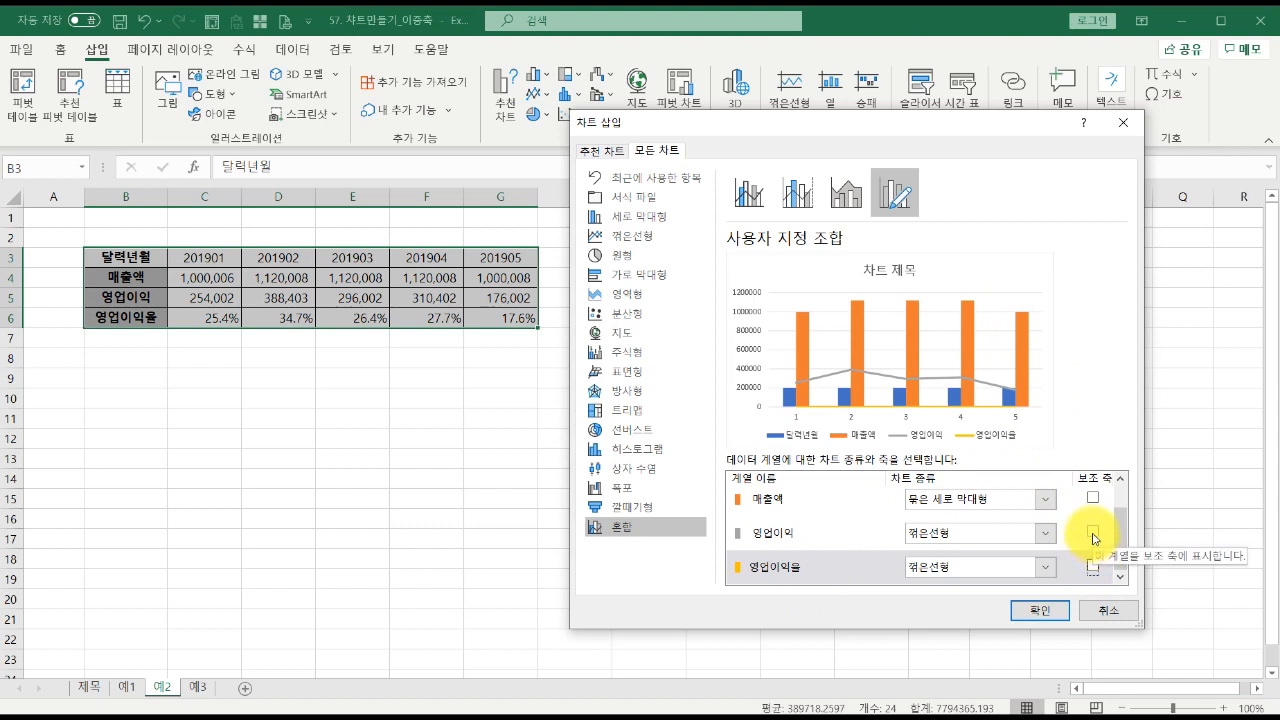
left_click(1093, 532)
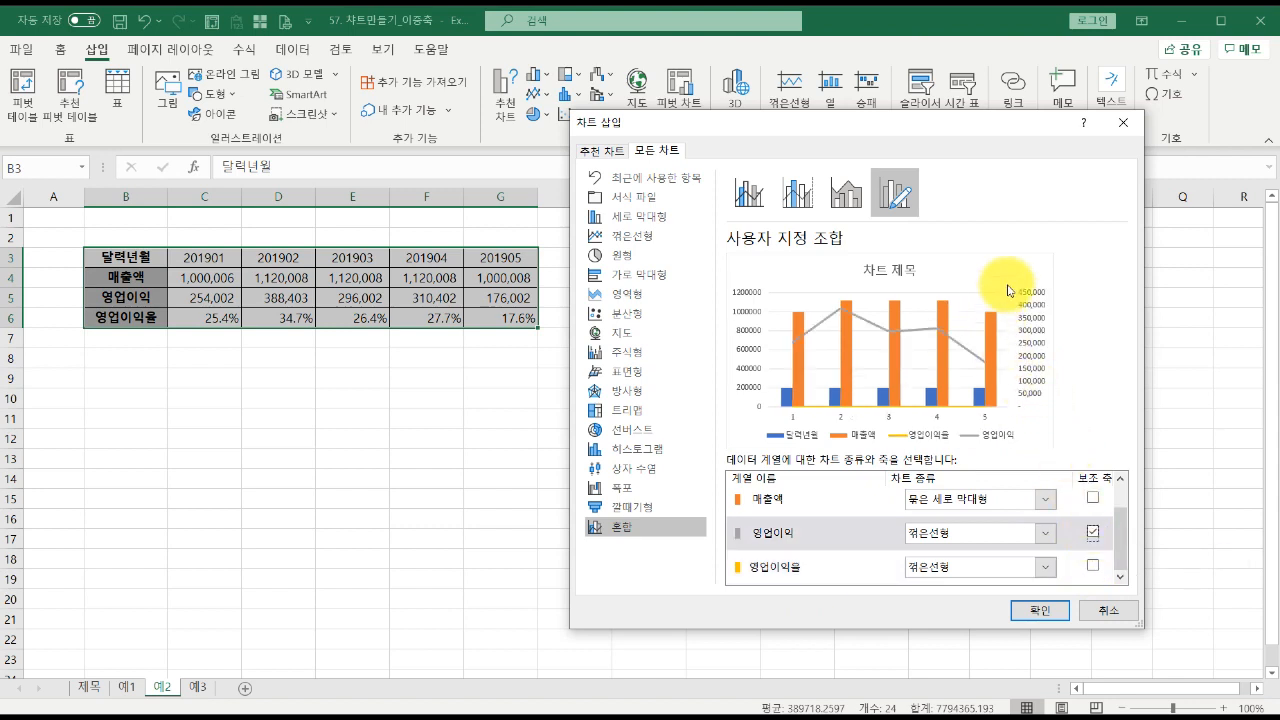
left_click(1093, 534)
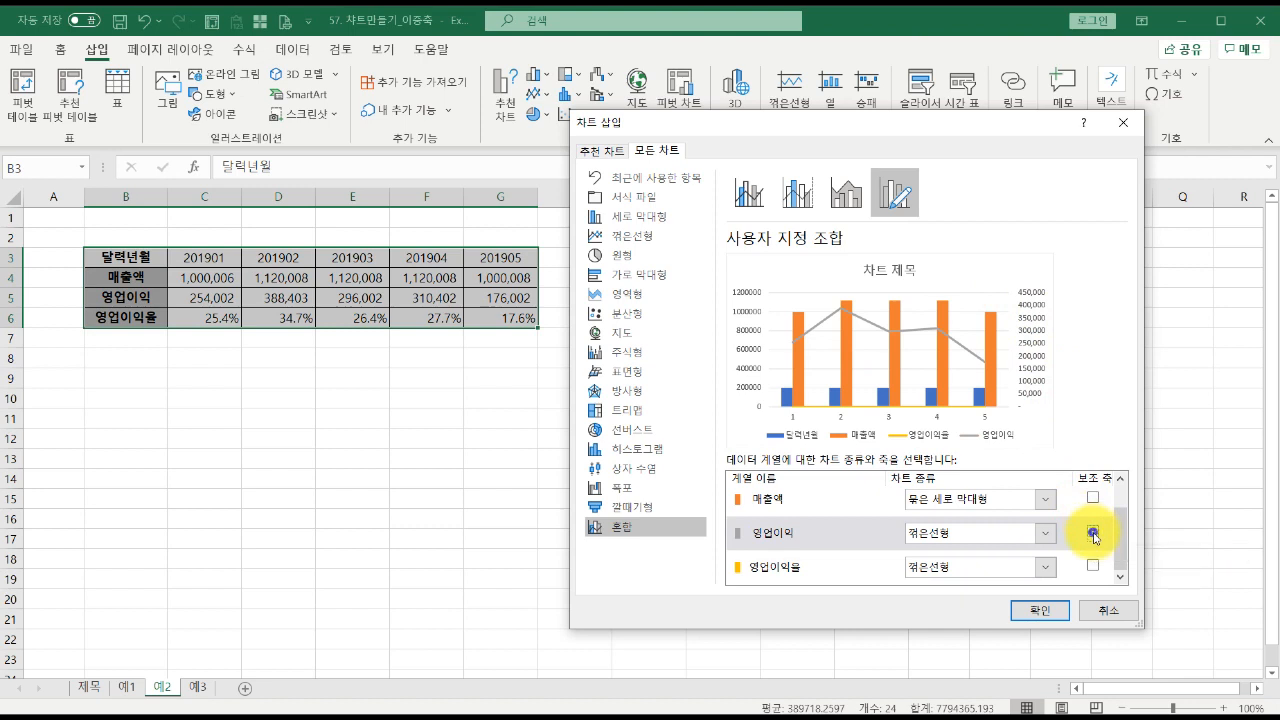
- Assign the 영업이익율 series to the secondary axis and insert the combo chart
left_click(1093, 567)
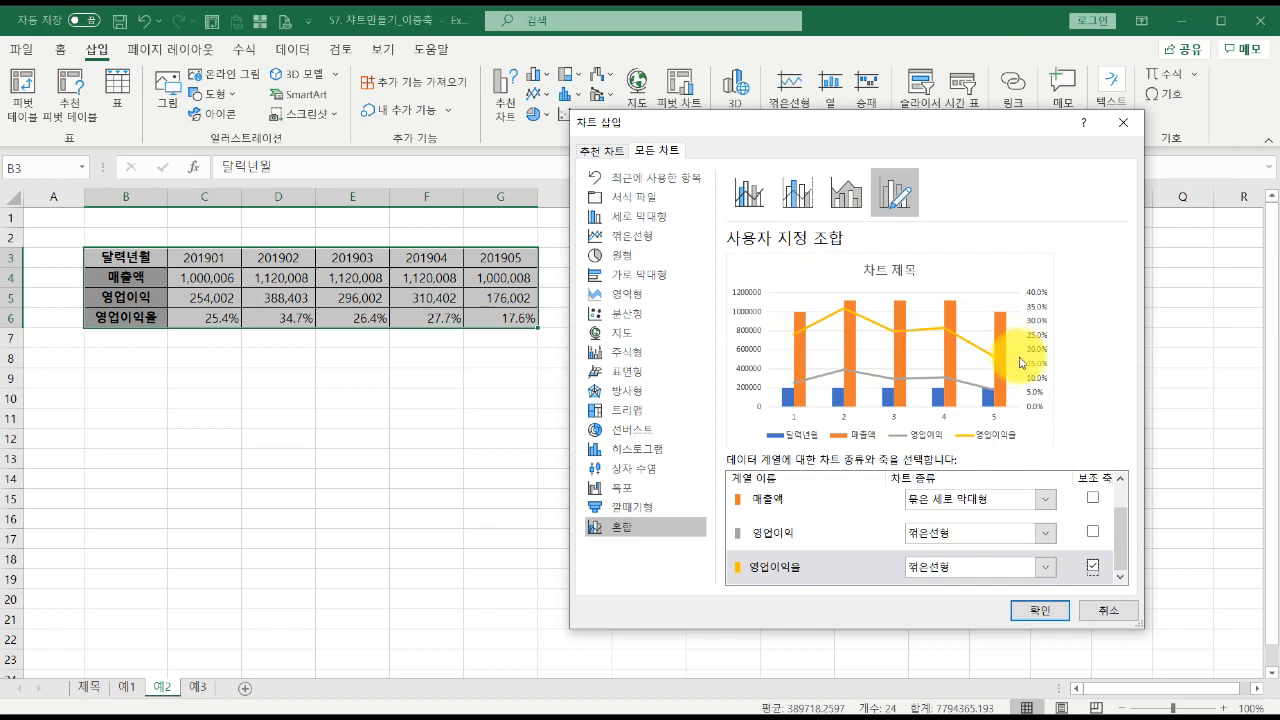
left_click(1040, 610)
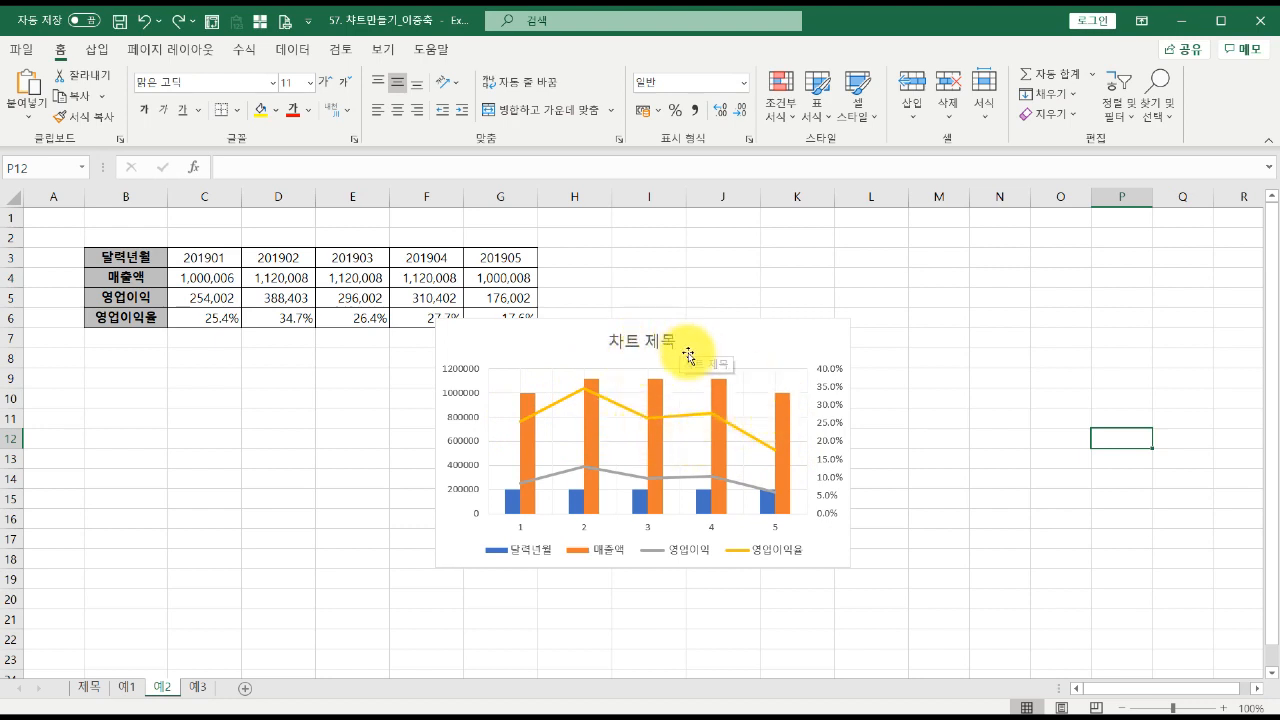
- Add data labels to the 영업이익율 line in the chart
mouse_move(744, 436)
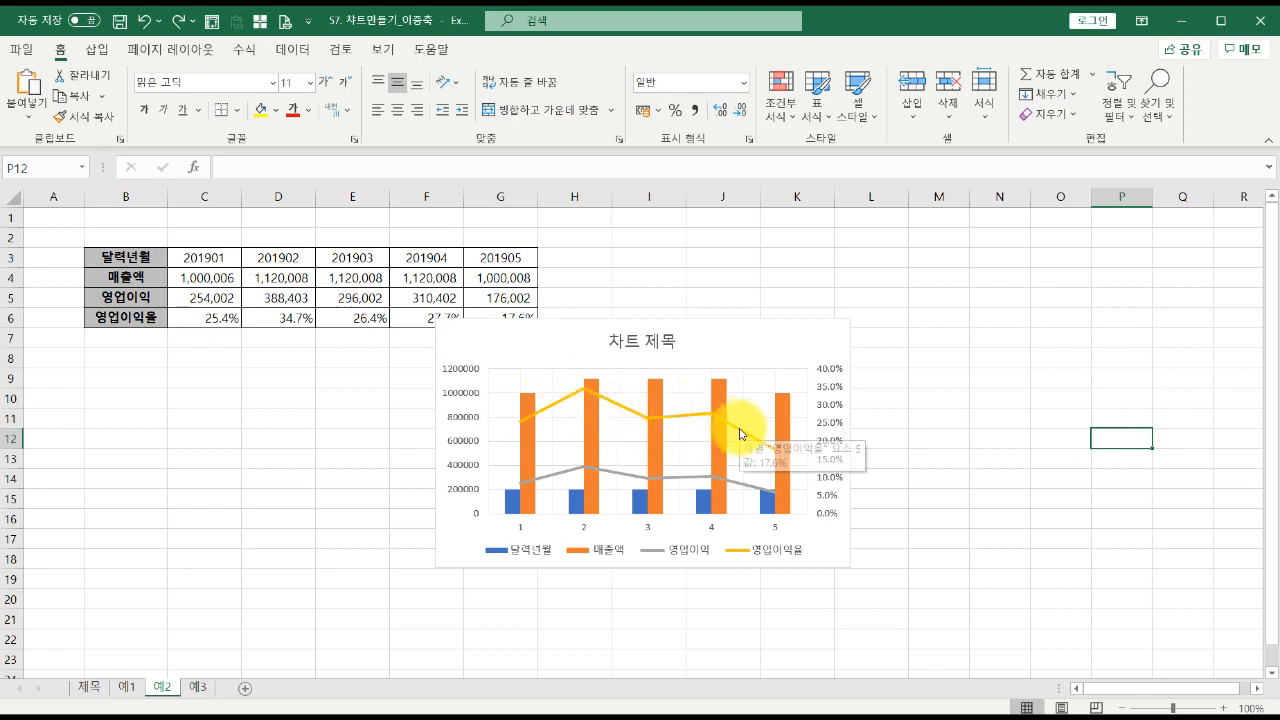
left_click(740, 435)
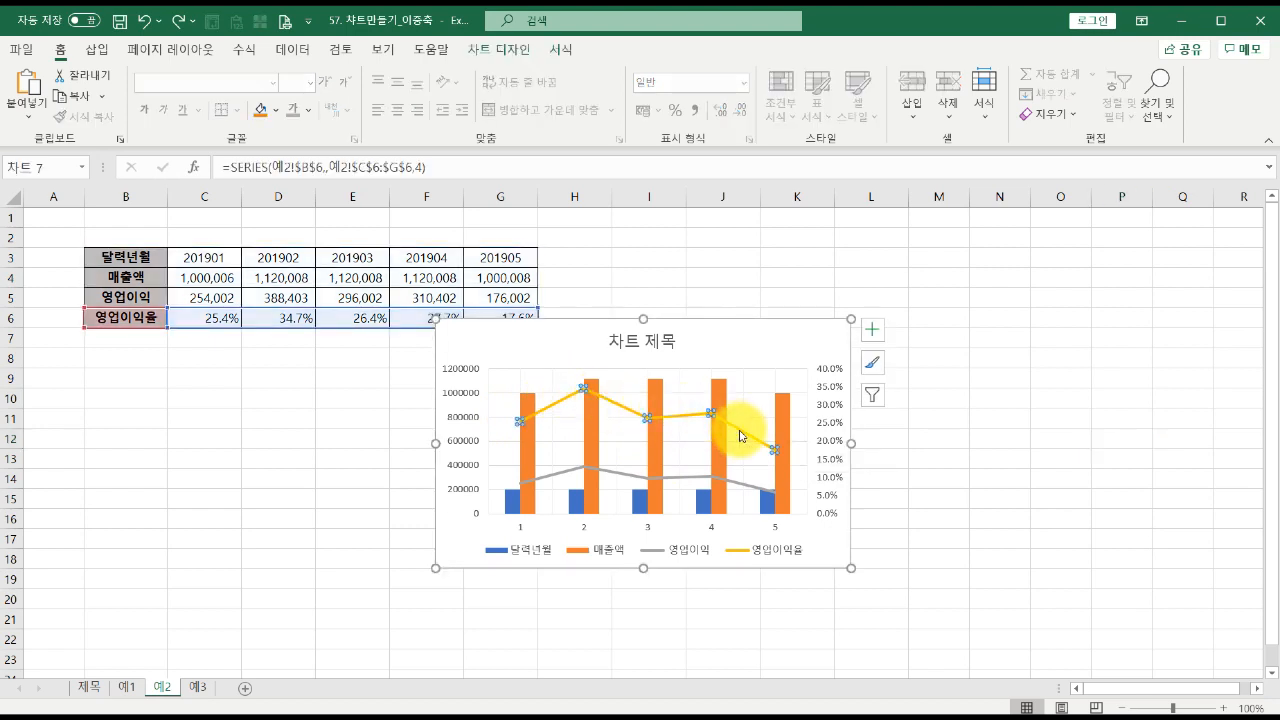
right_click(741, 436)
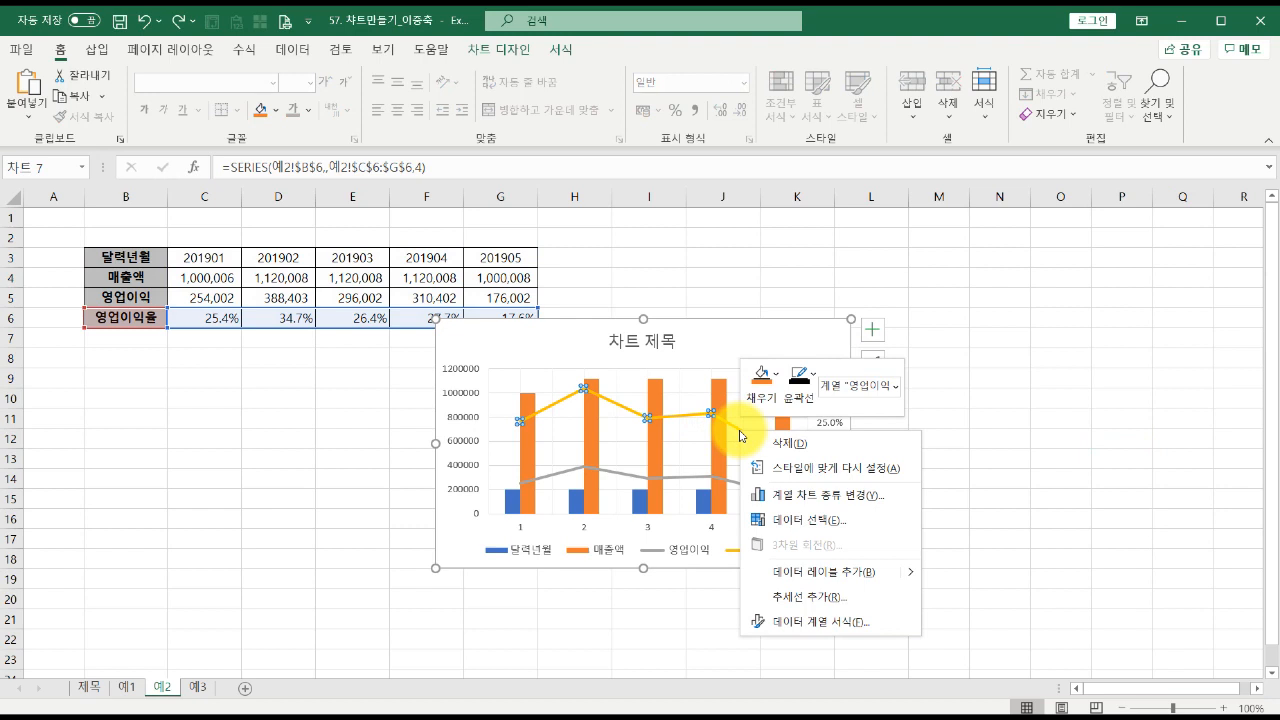
left_click(843, 572)
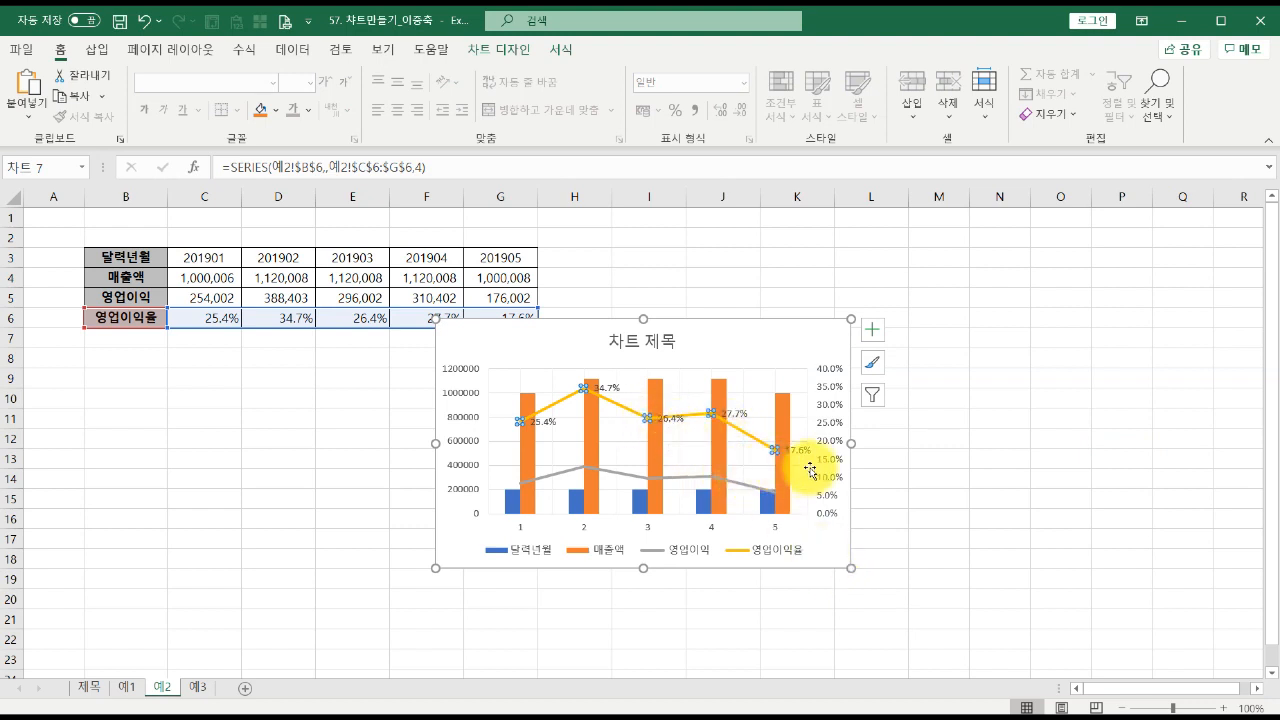
left_click(945, 478)
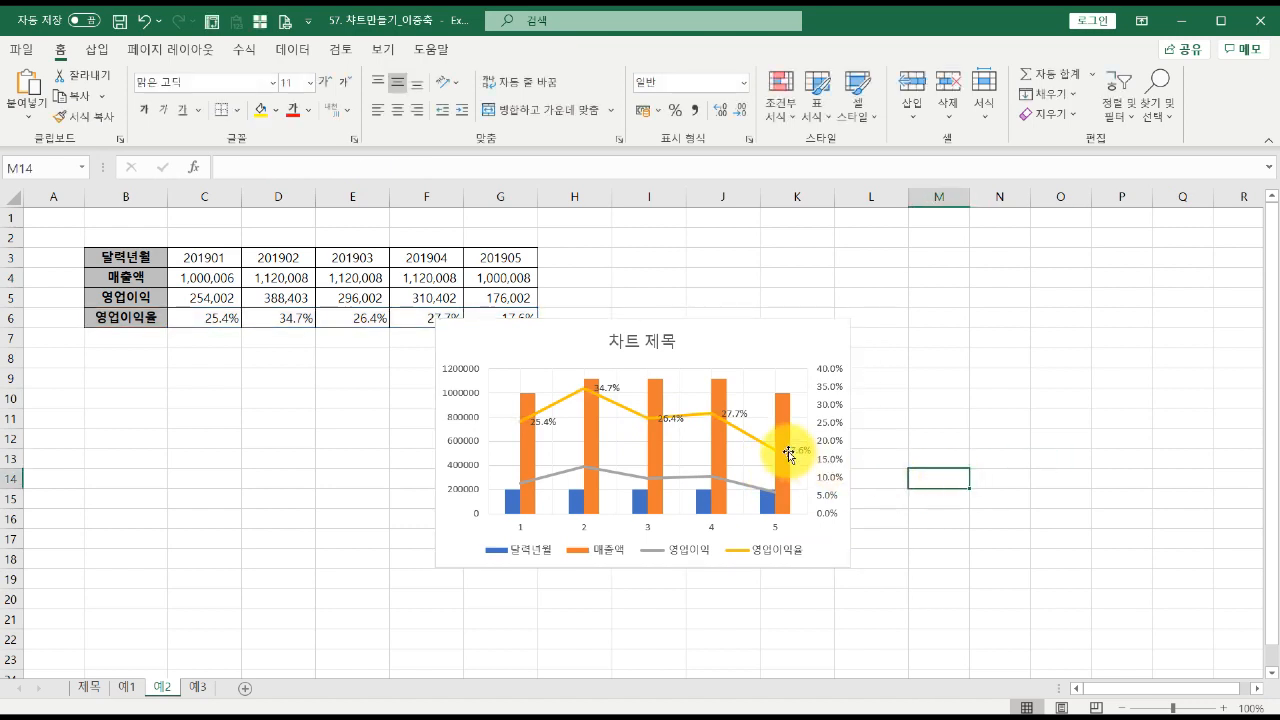
- Try moving only the 26.4% data label upward, and undo the move
left_click(789, 455)
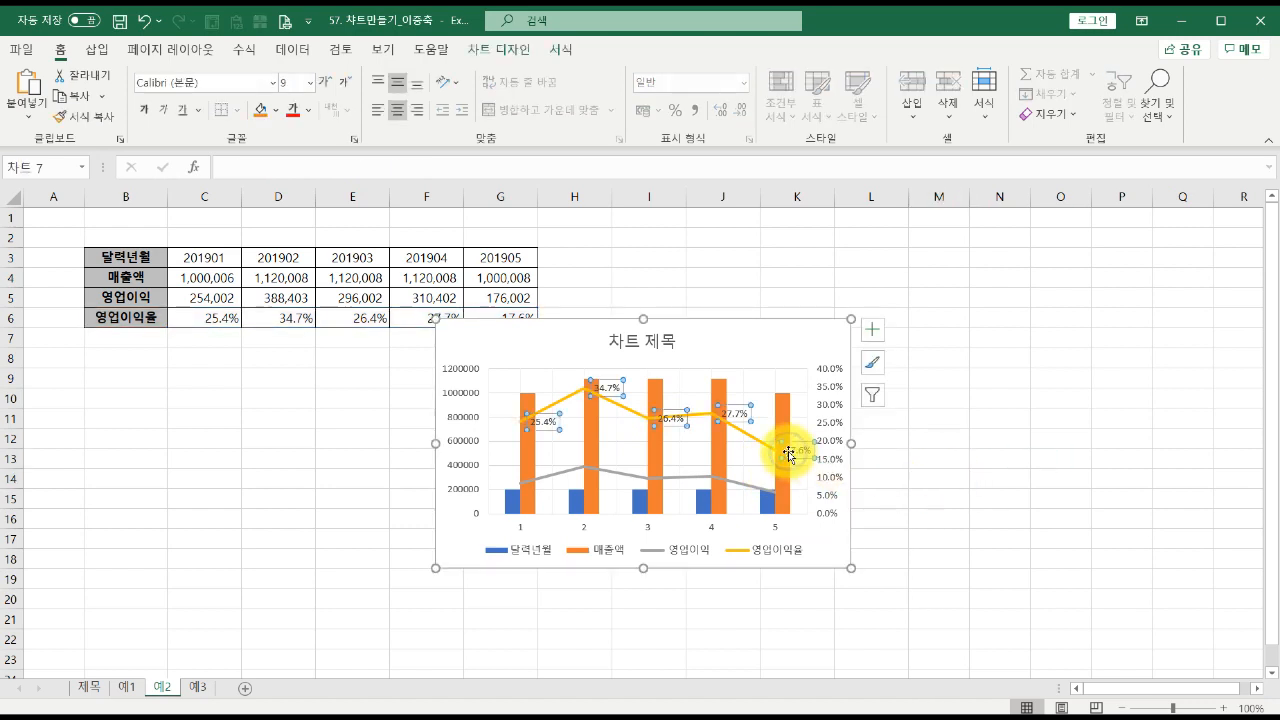
left_click(674, 414)
left_click(918, 462)
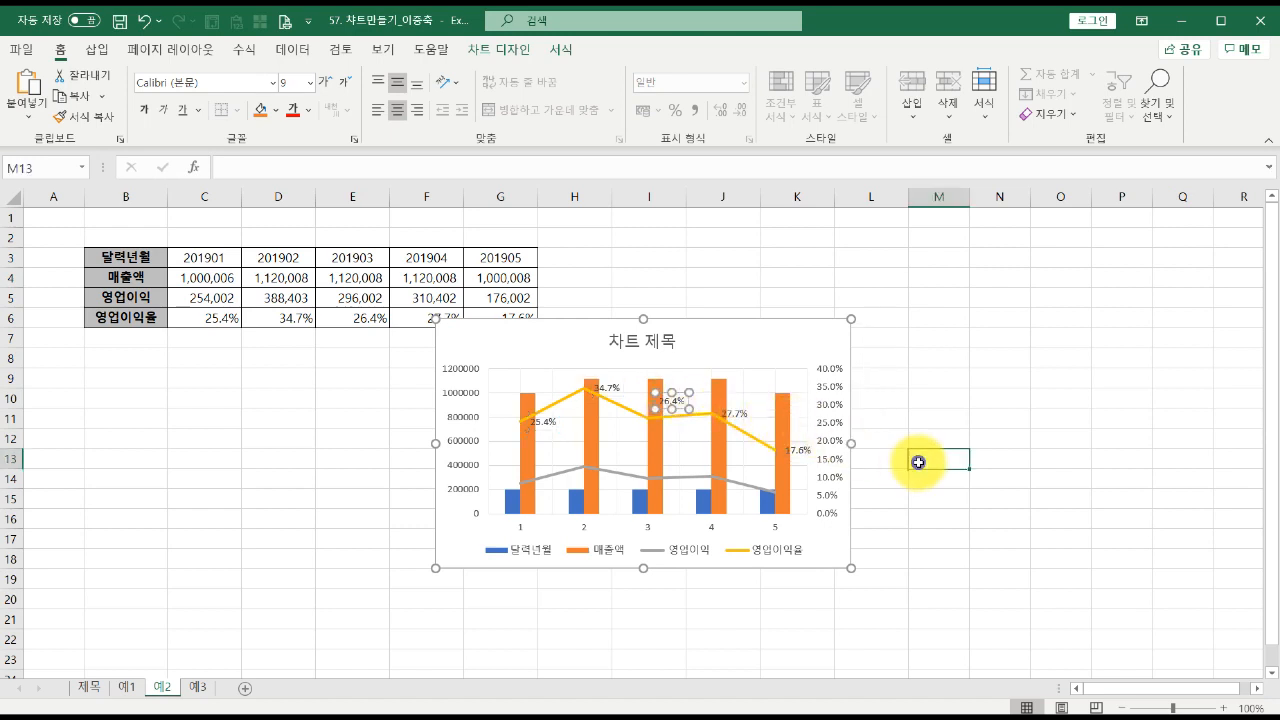
key("ctrl+z")
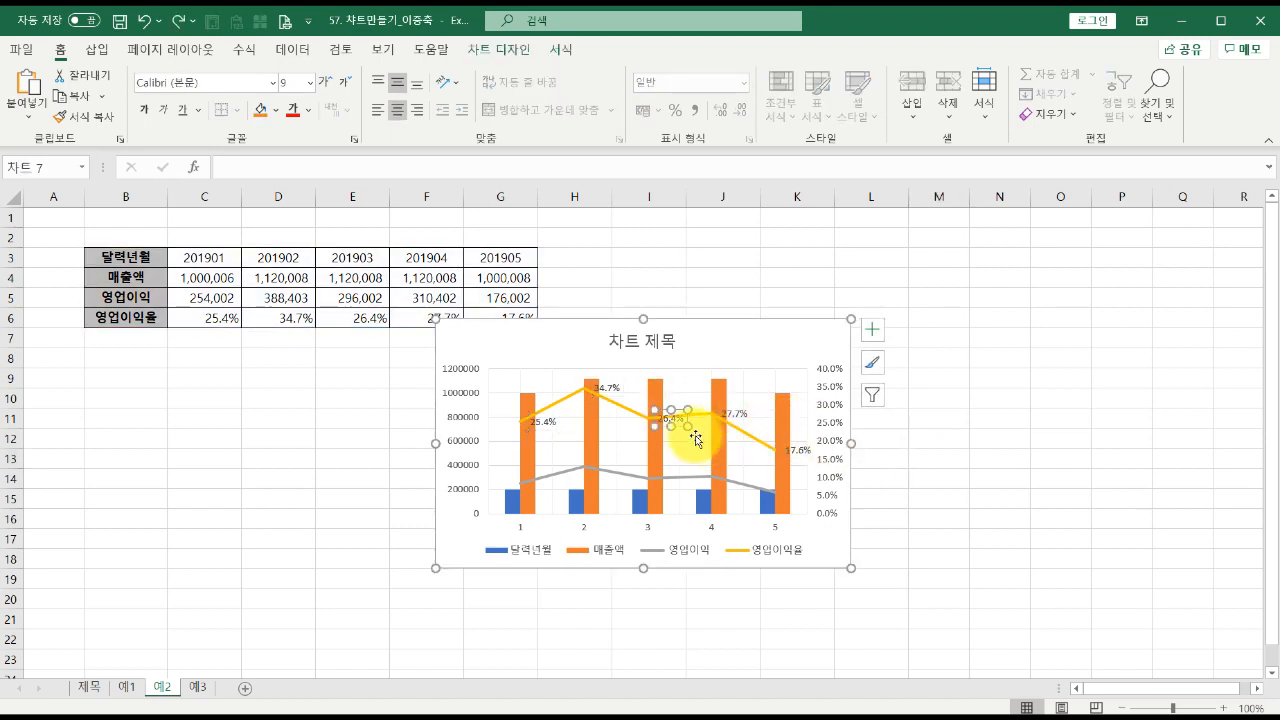
left_click(890, 467)
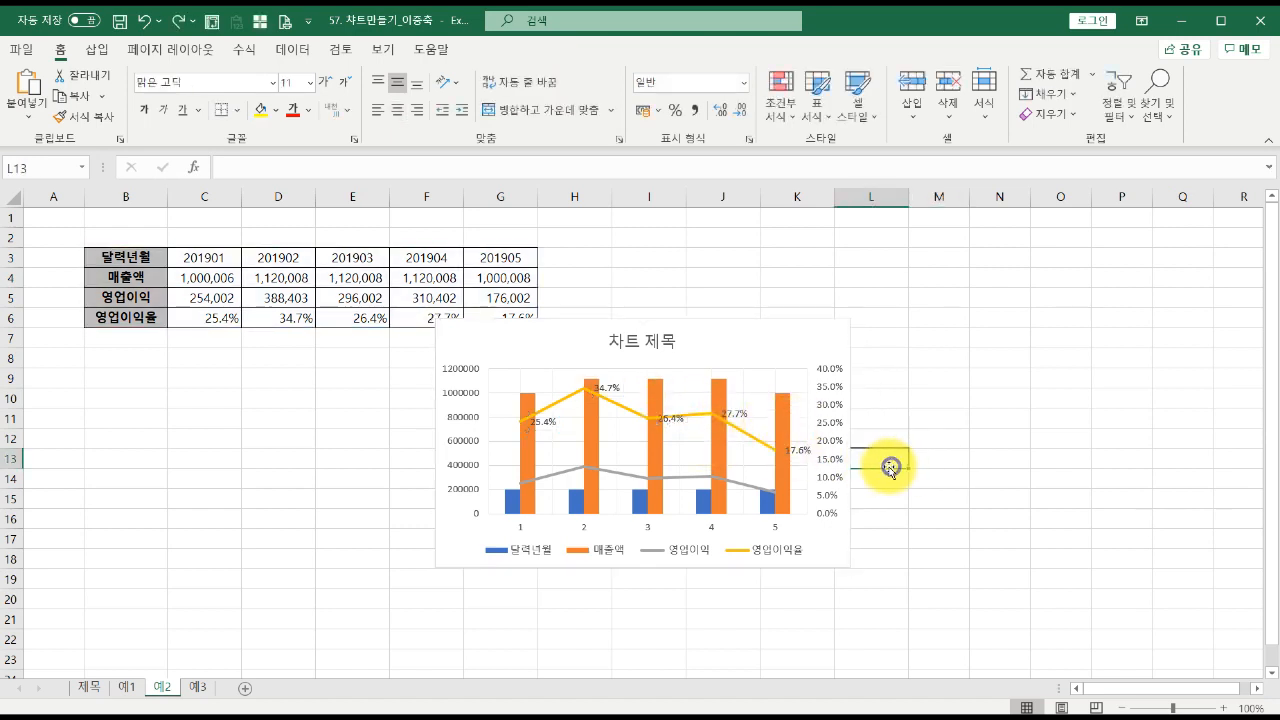
- Try the 아래쪽 and 가운데 positions for the 영업이익율 data labels and set the label position to 위쪽
left_click(791, 453)
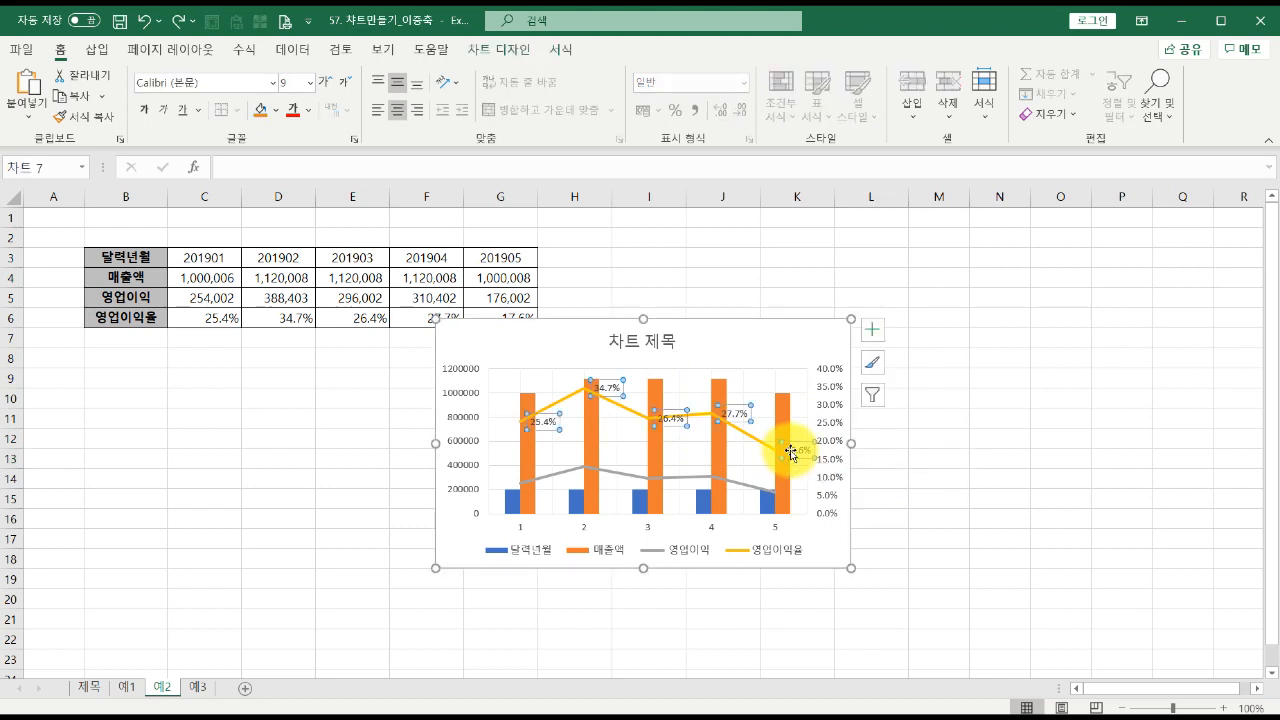
right_click(791, 453)
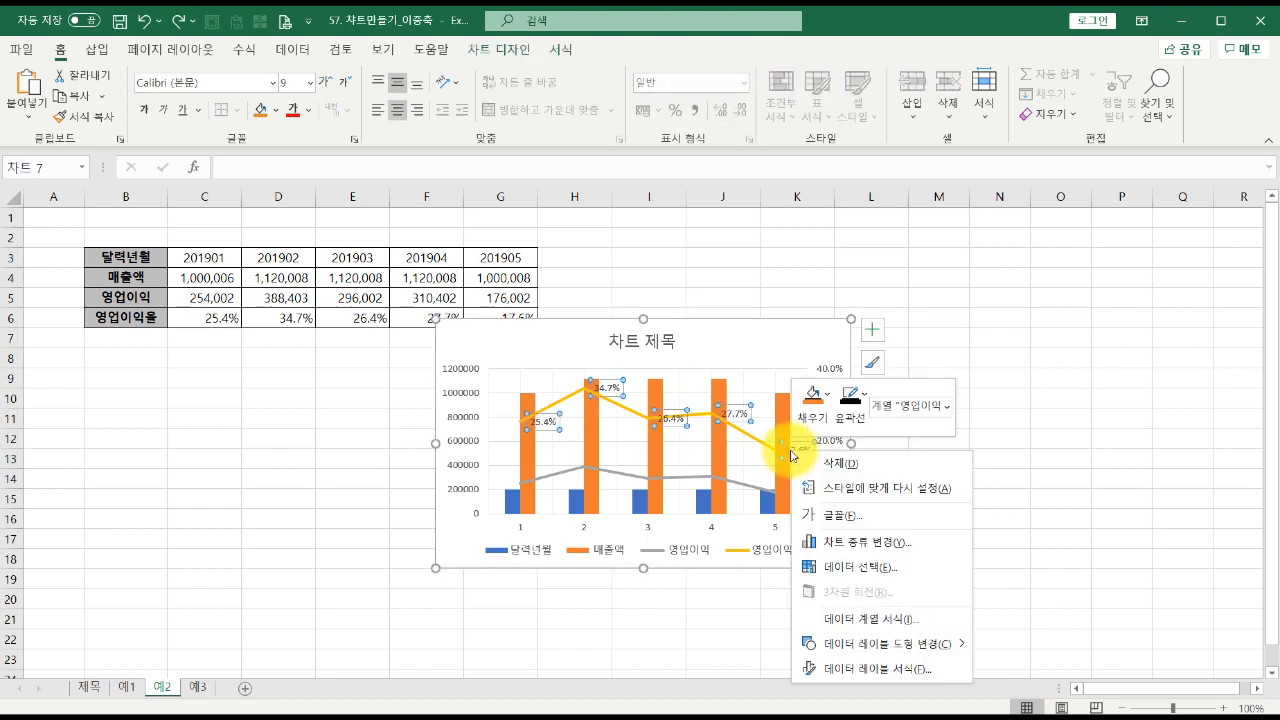
left_click(869, 670)
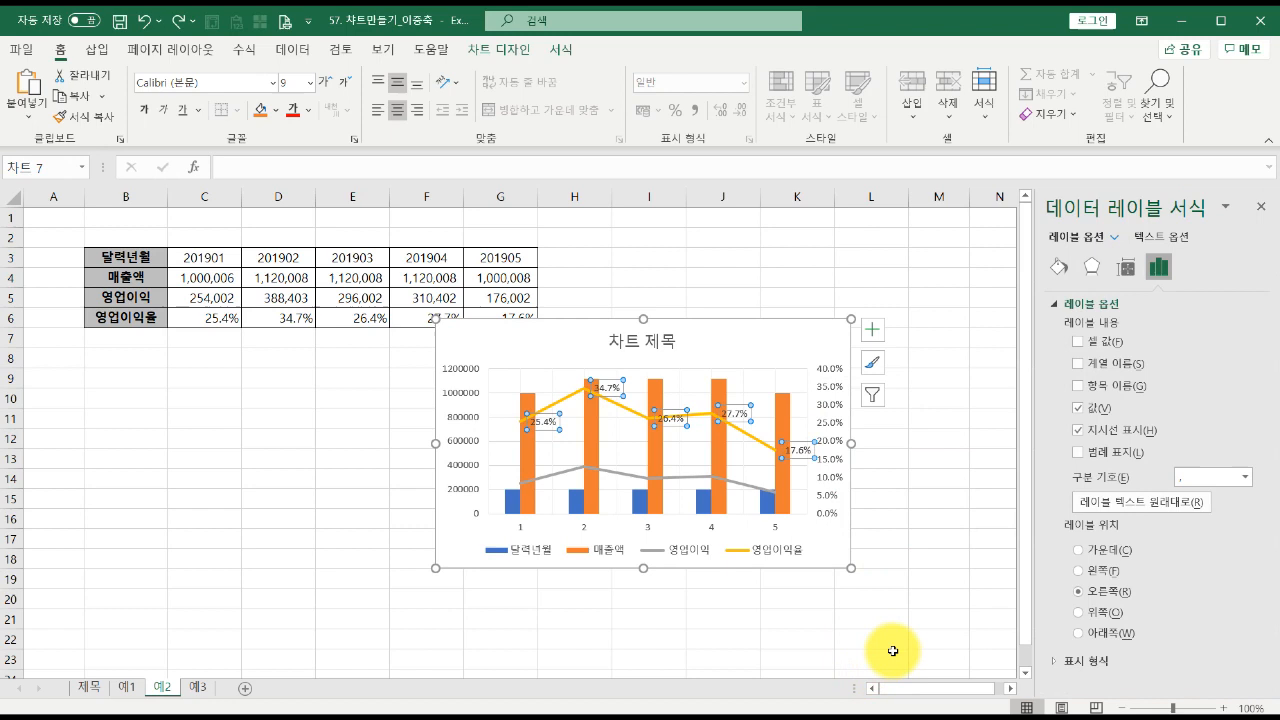
left_click(1148, 262)
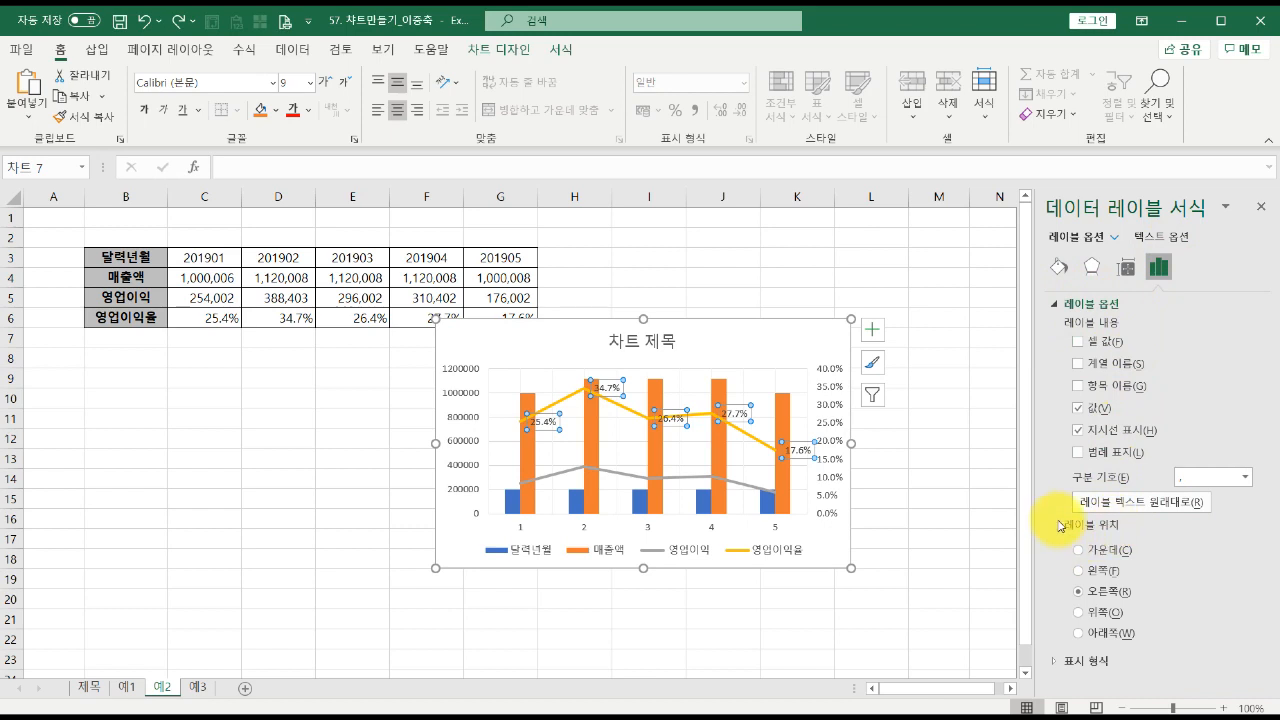
left_click(1105, 615)
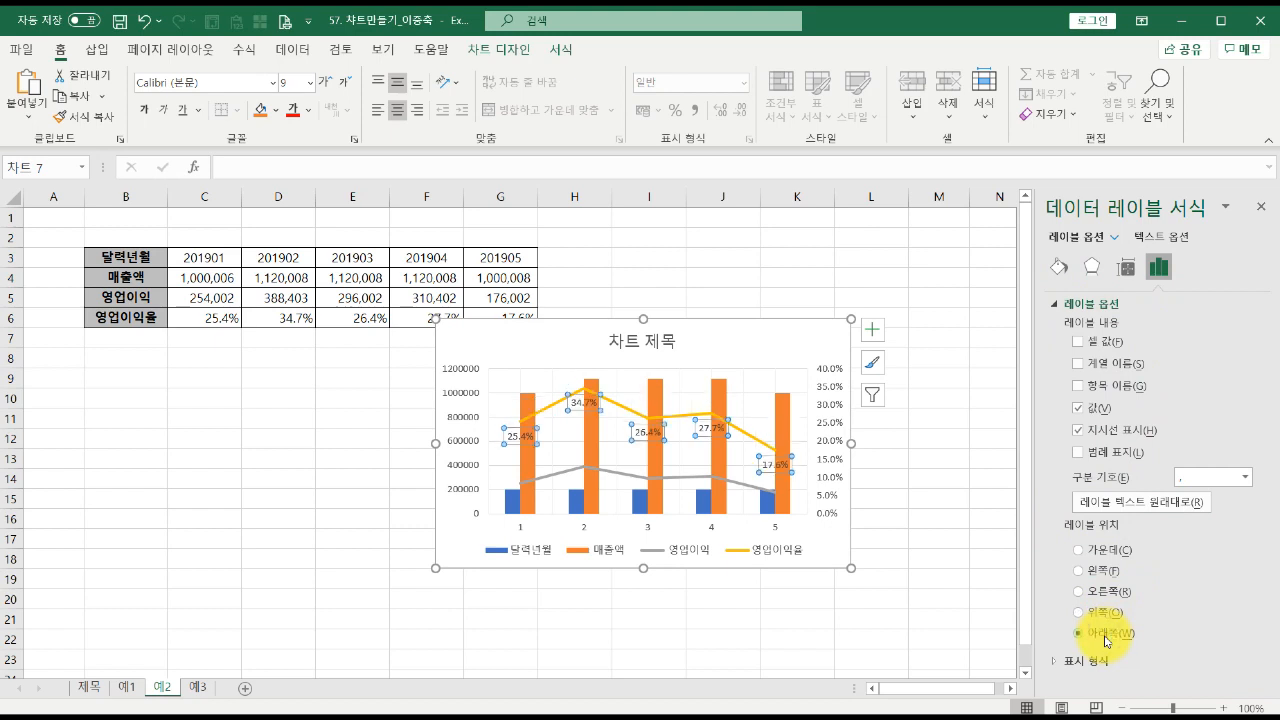
left_click(1109, 553)
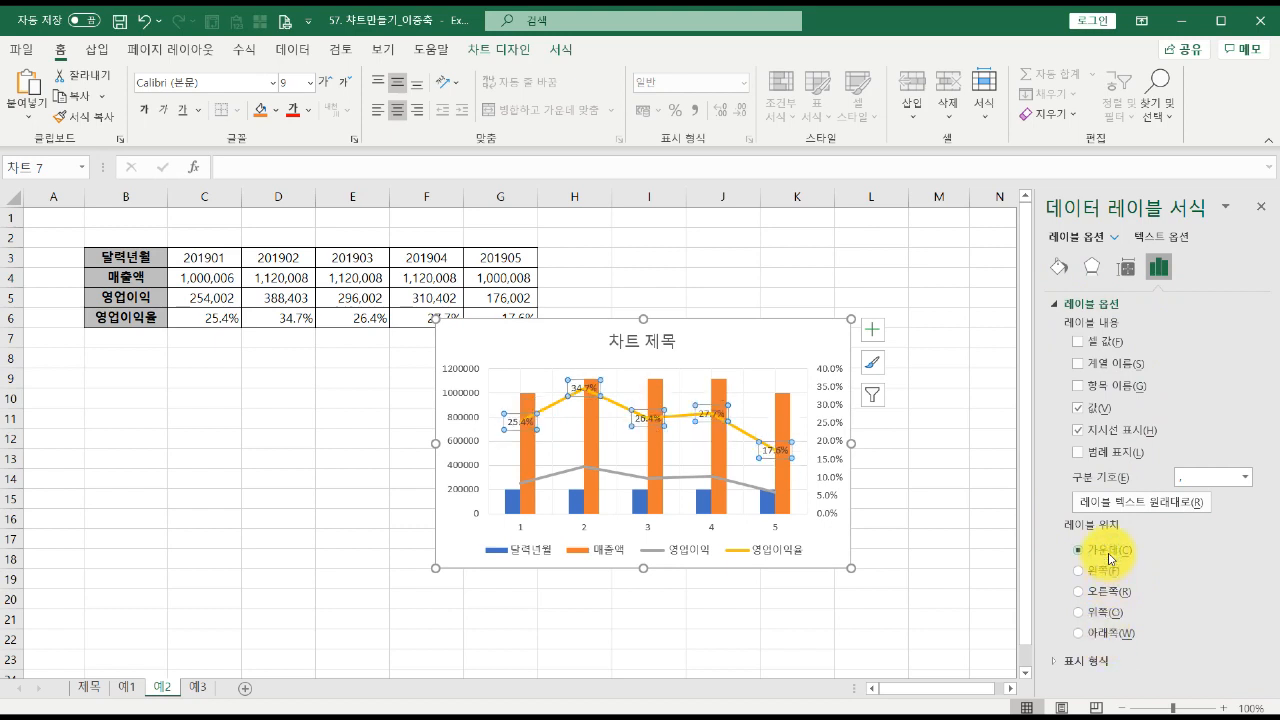
left_click(1095, 616)
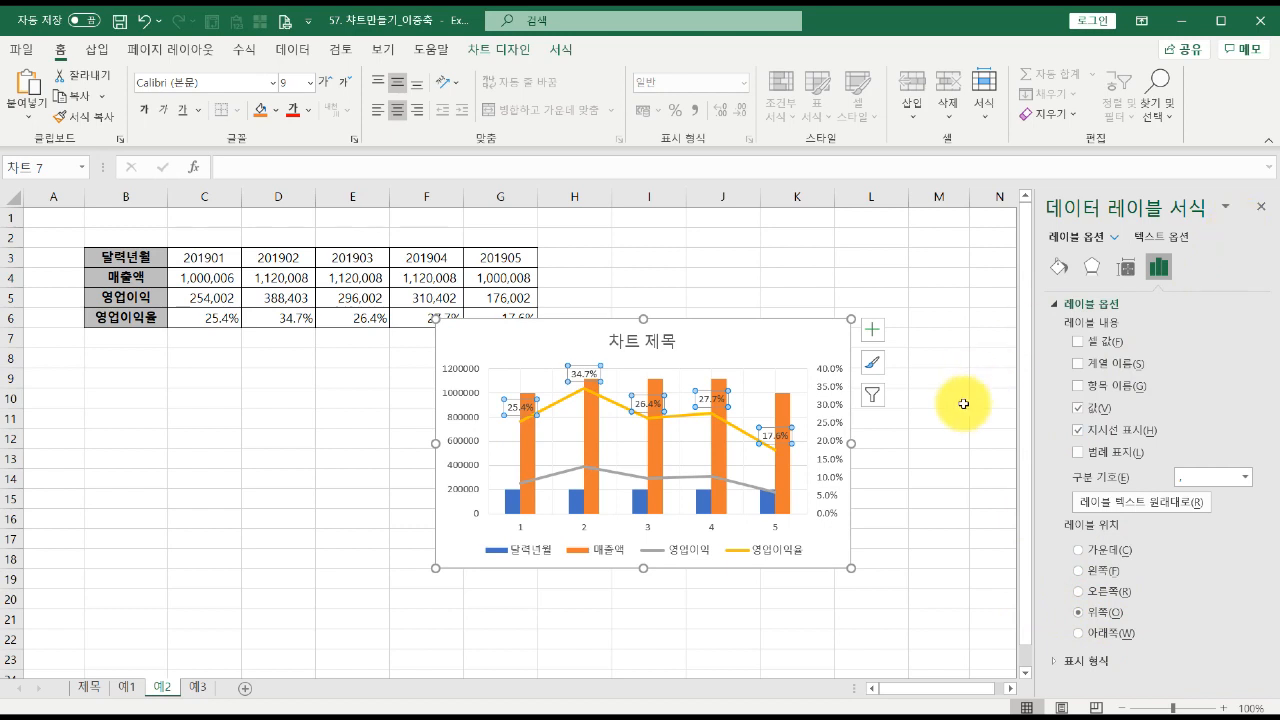
- Close the formatting pane and move the chart directly below the data table
left_click(963, 506)
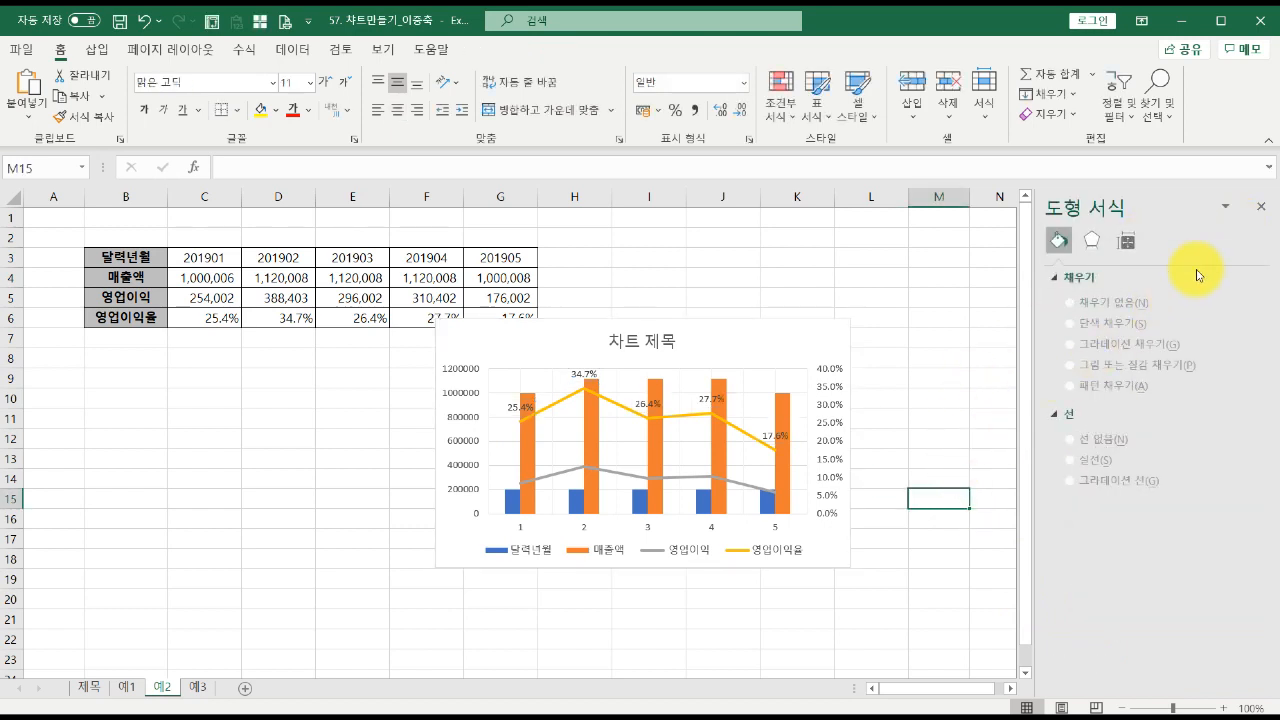
left_click(1261, 211)
left_click_drag(768, 320, 427, 391)
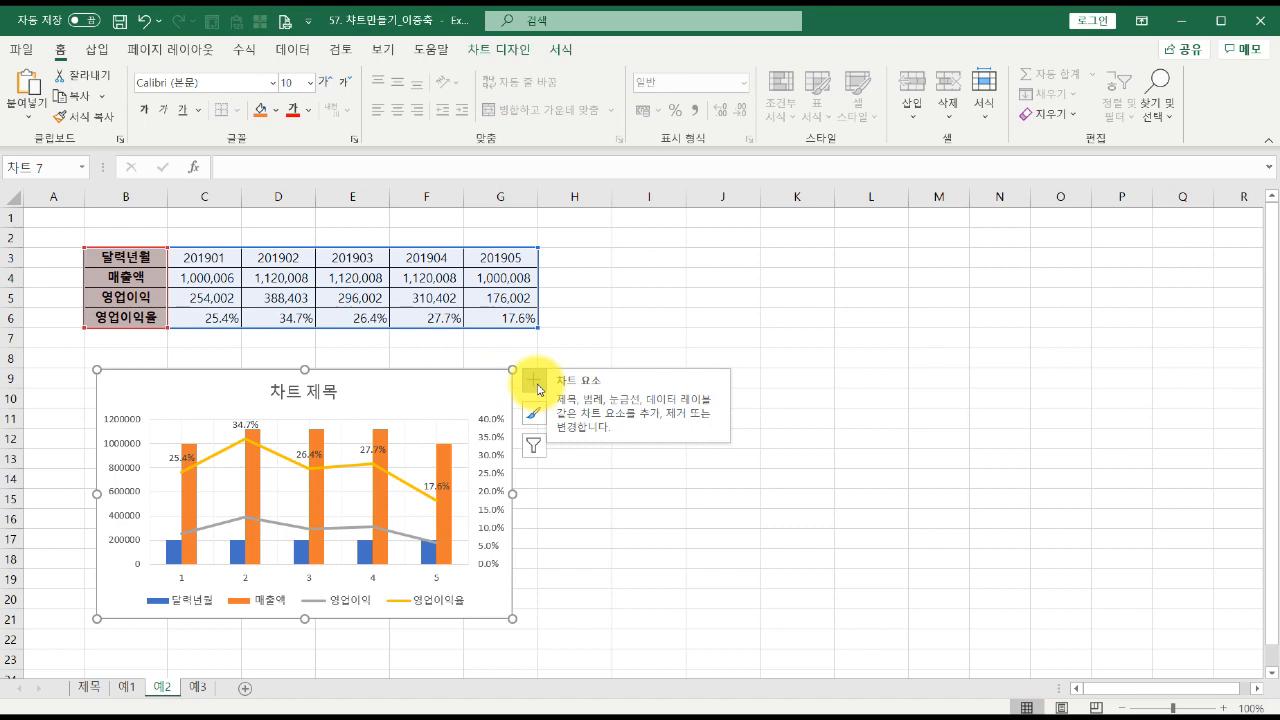
- Switch the chart's 축 (axes) element off and back on
left_click(534, 380)
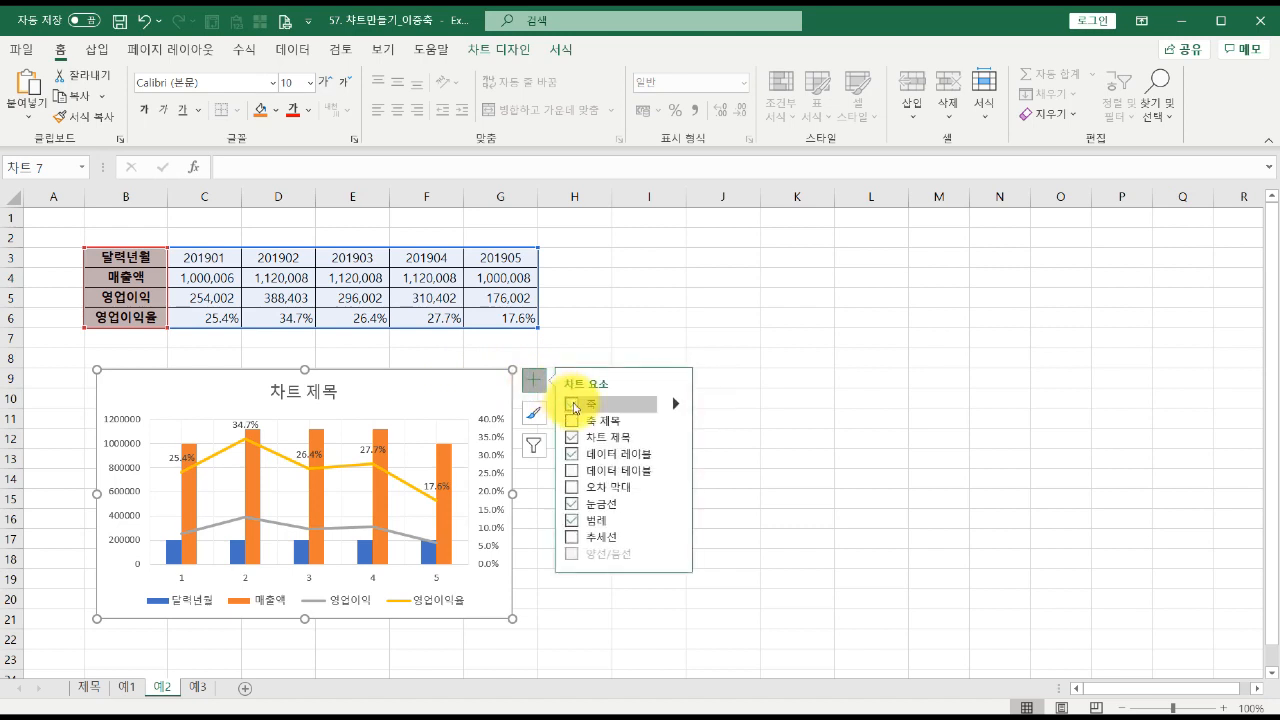
left_click(573, 405)
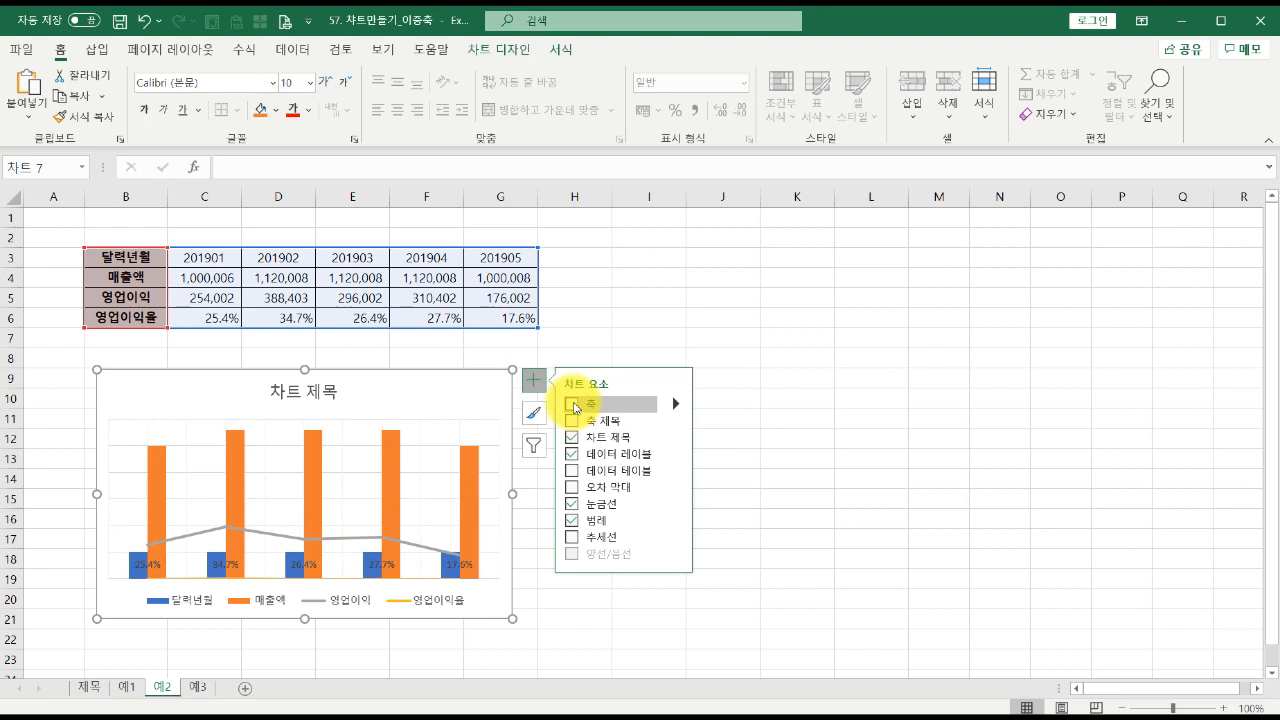
left_click(574, 405)
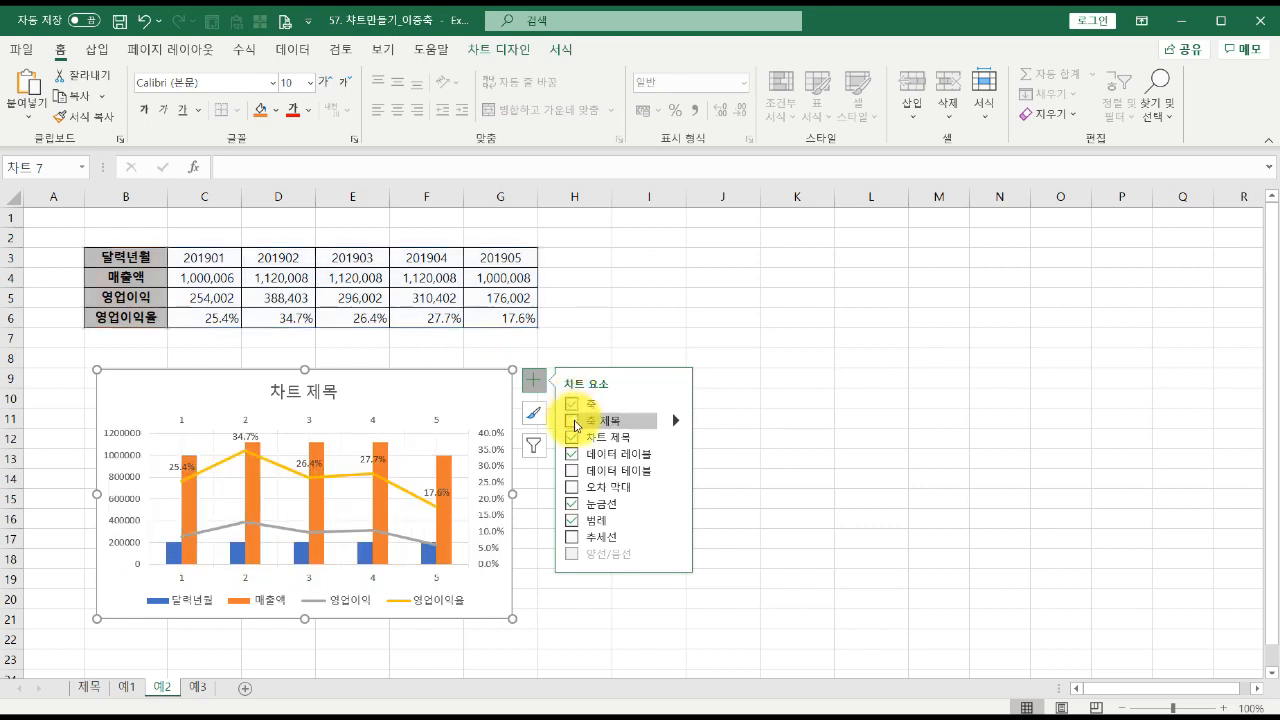
- Try adding axis titles and removing the chart title, restore both elements, and deselect the chart
left_click(573, 421)
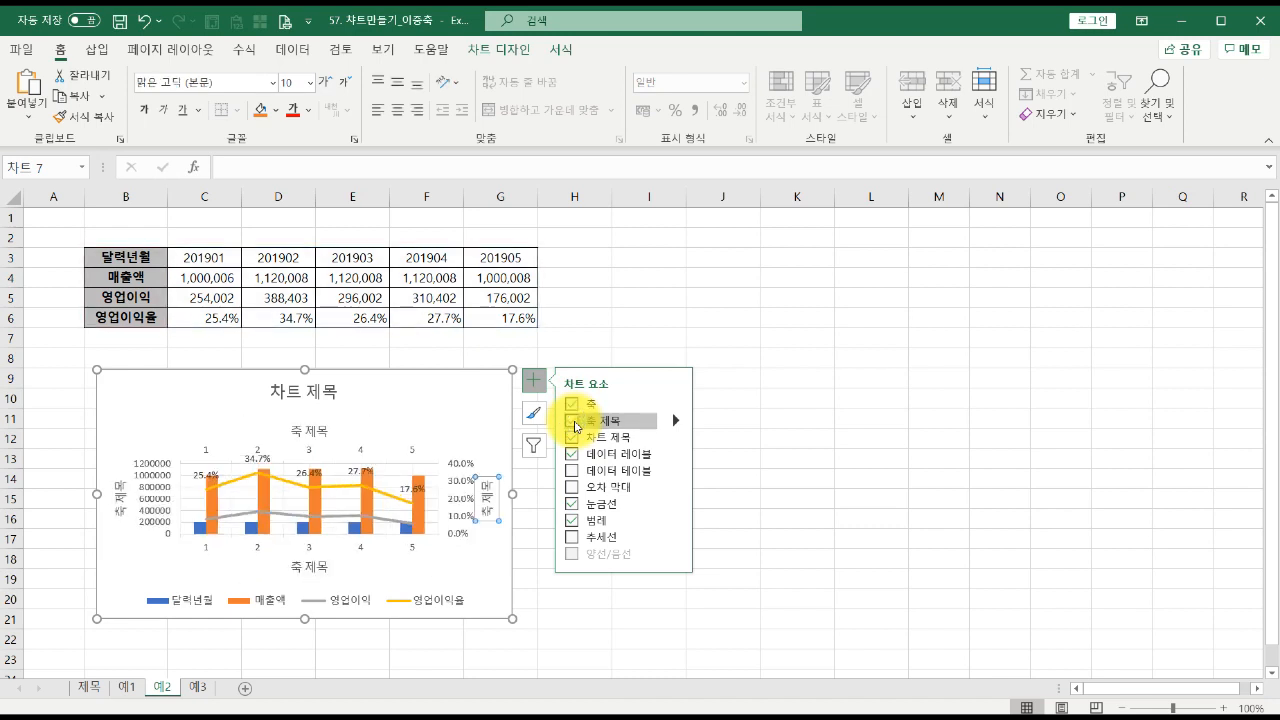
left_click(575, 425)
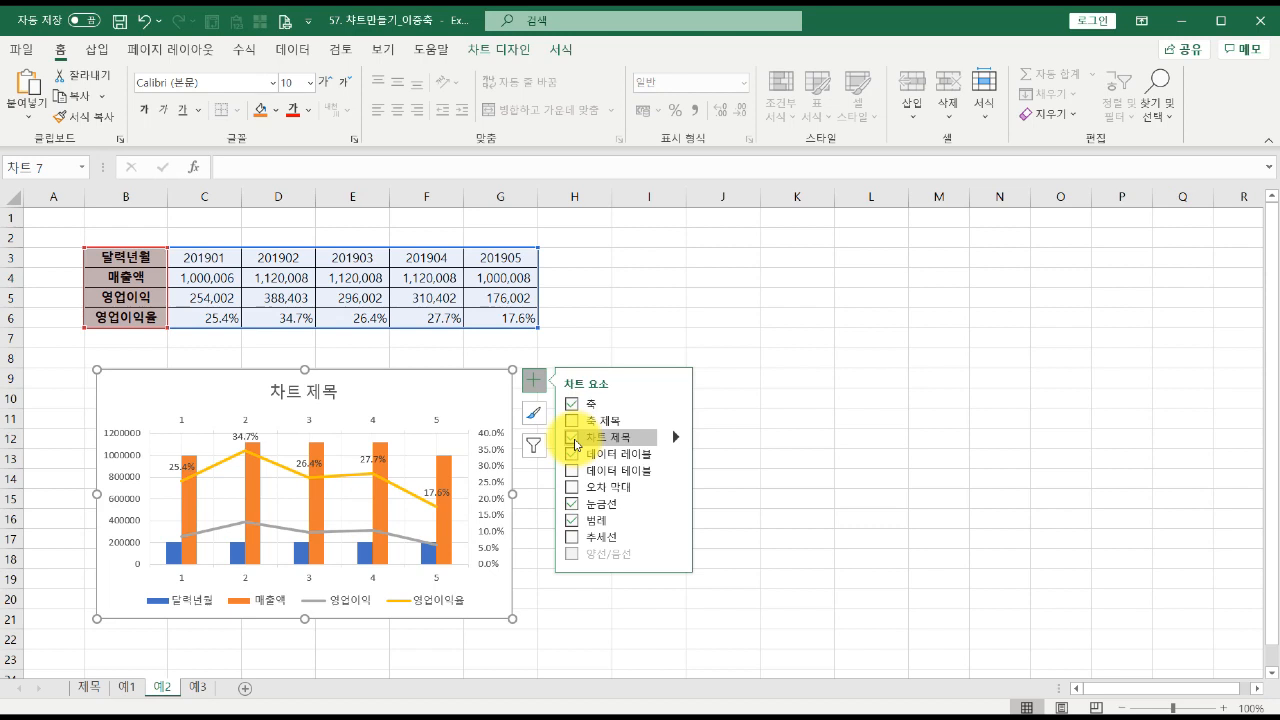
left_click(574, 438)
left_click(576, 440)
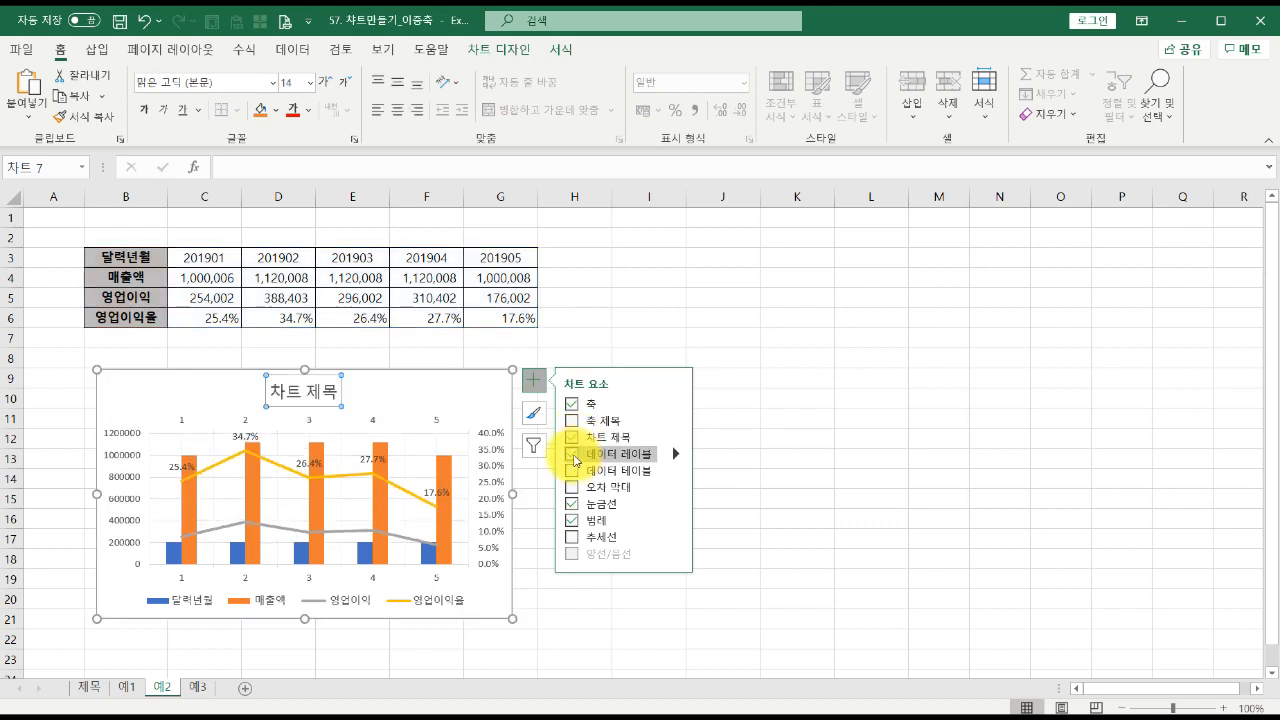
left_click(576, 456)
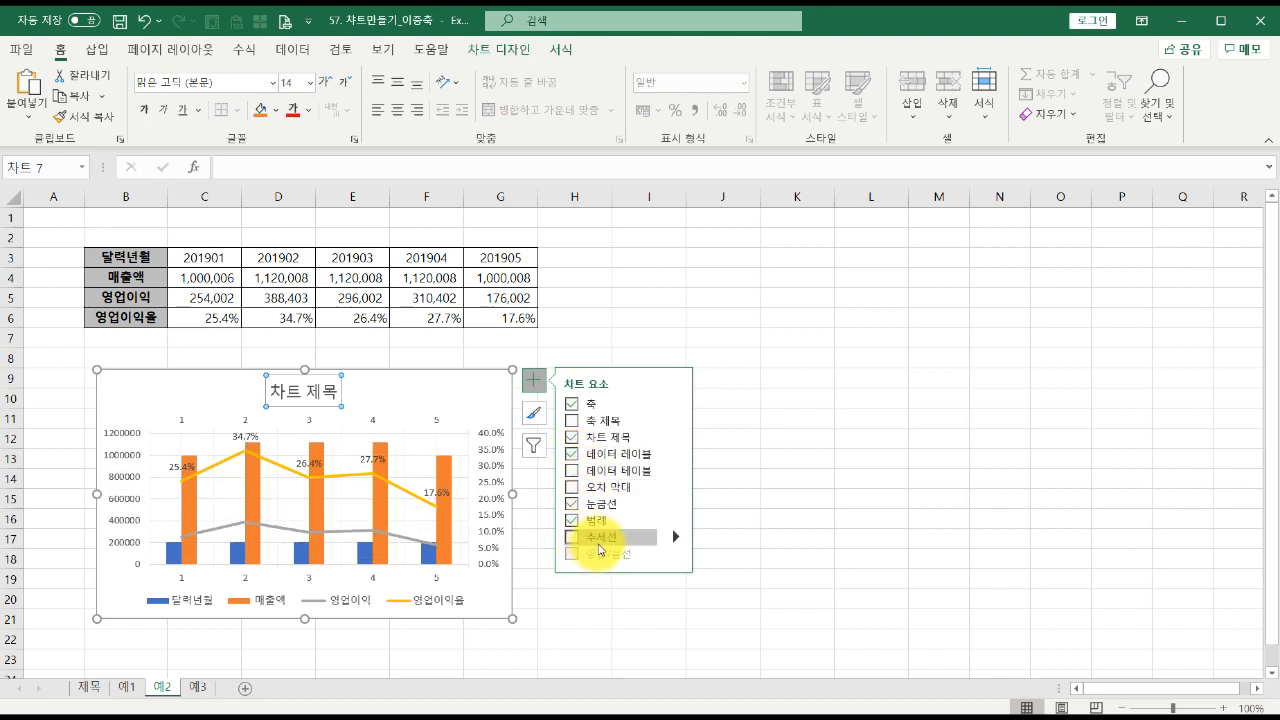
left_click(577, 608)
left_click(584, 540)
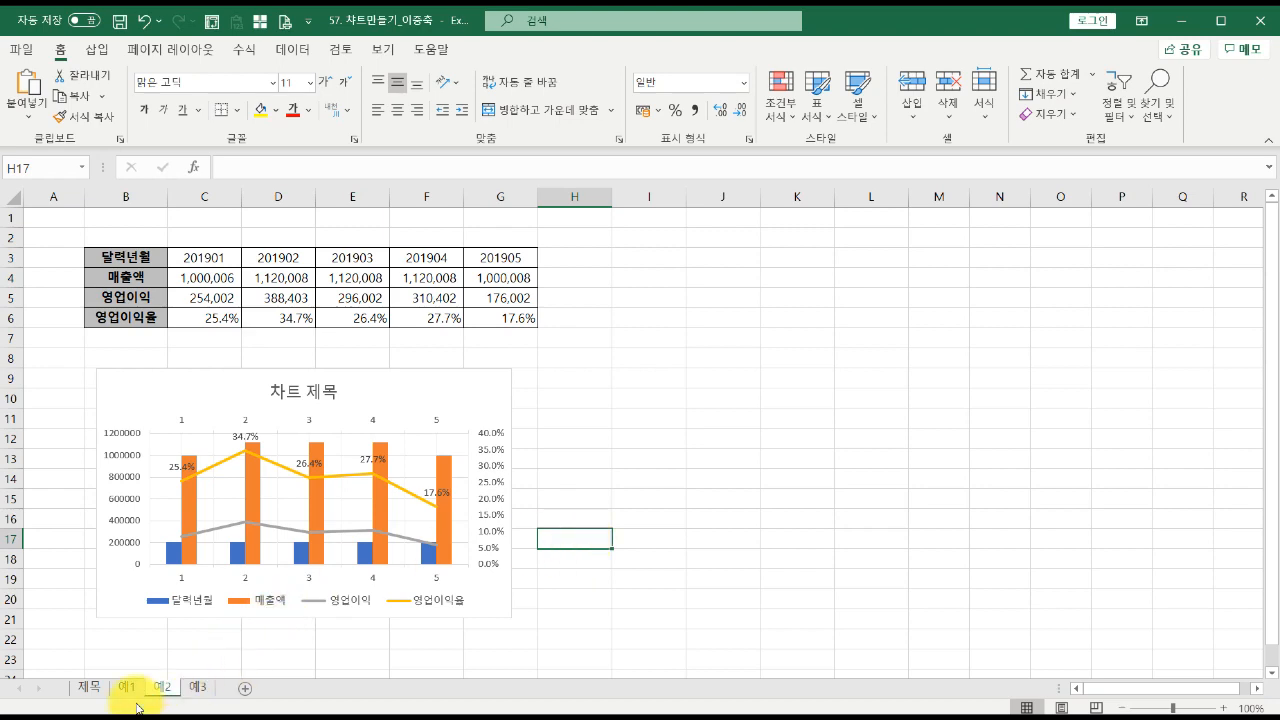
- Look through sheets 예3 and 예2, and compare the bar chart with the secondary-axis chart on sheet 예1
left_click(198, 689)
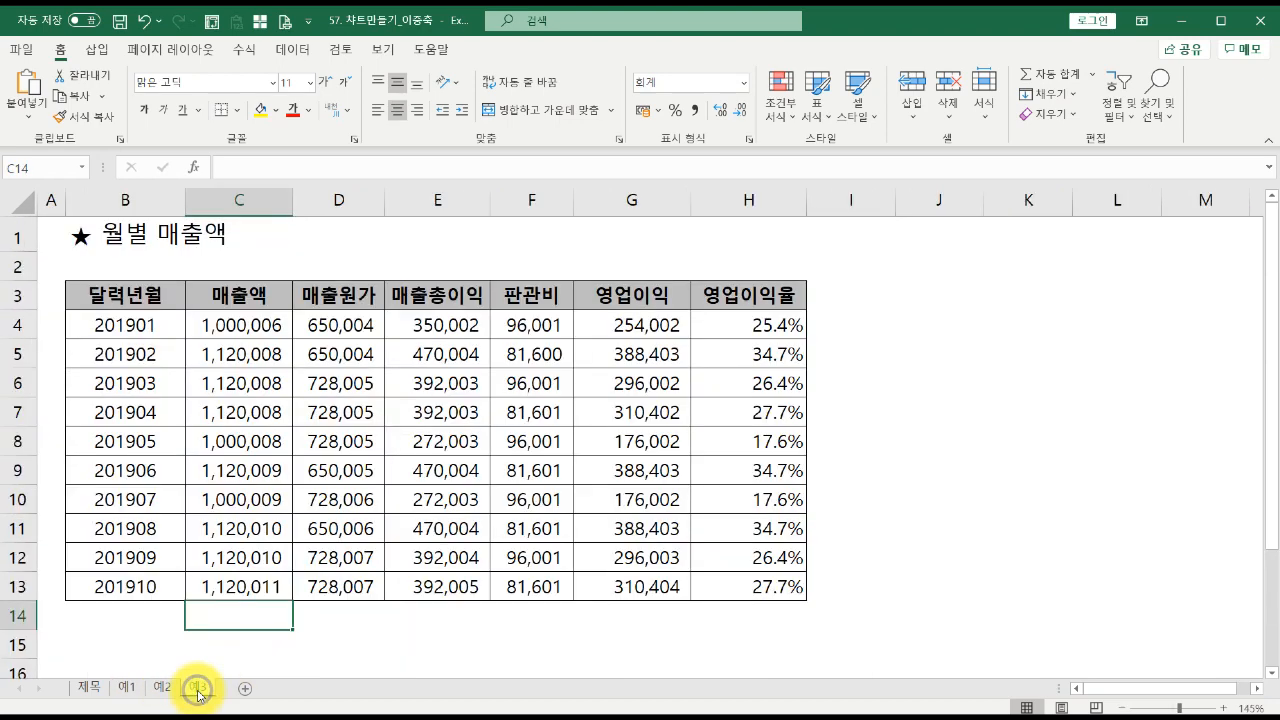
left_click(163, 688)
left_click(134, 692)
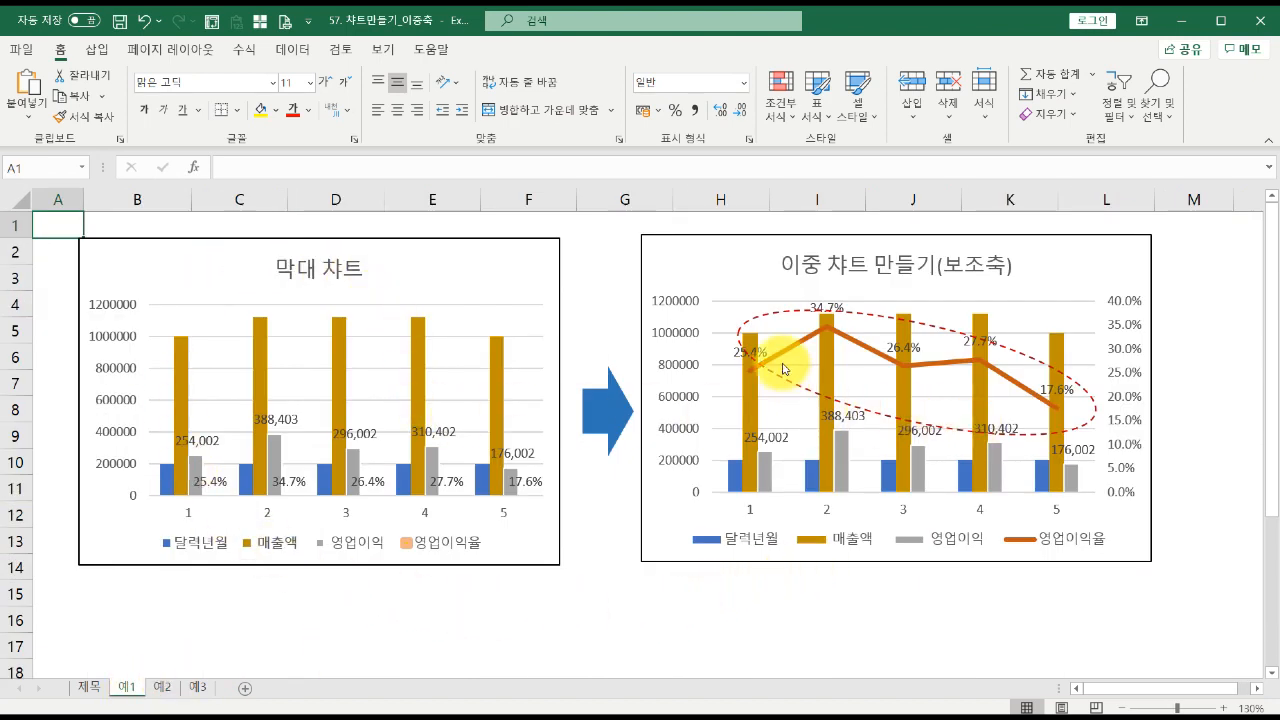
mouse_move(1062, 433)
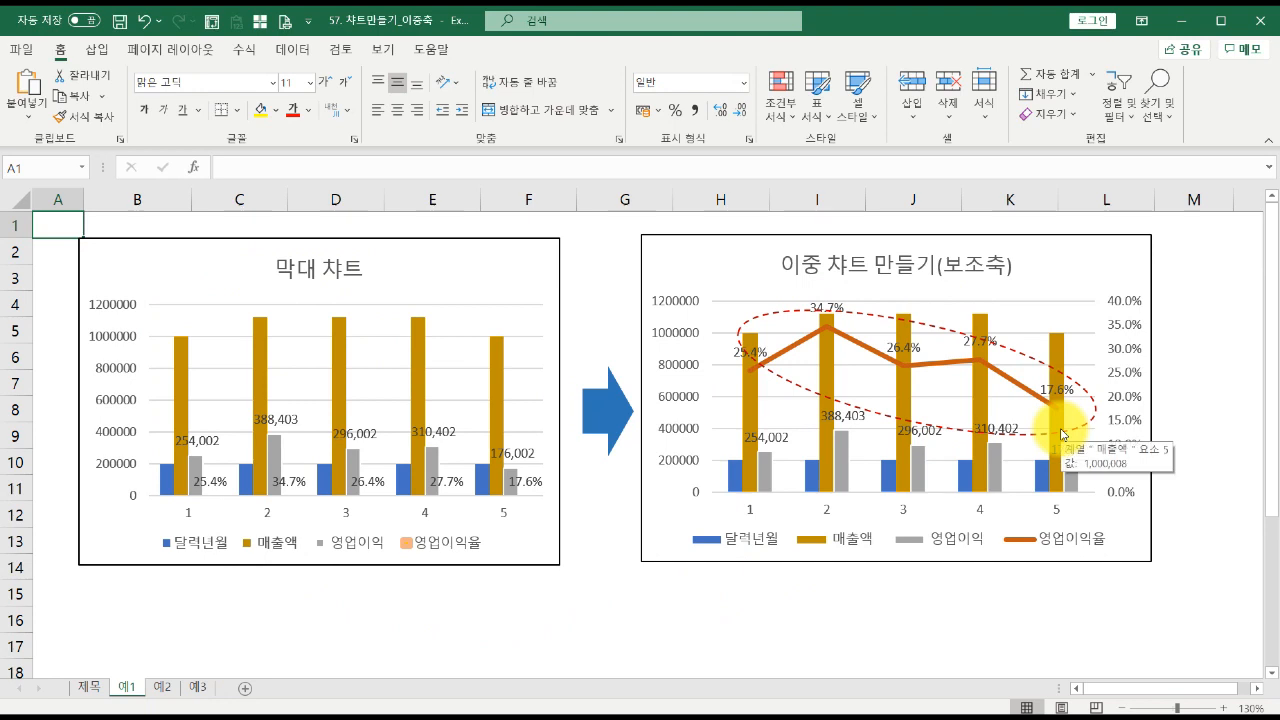